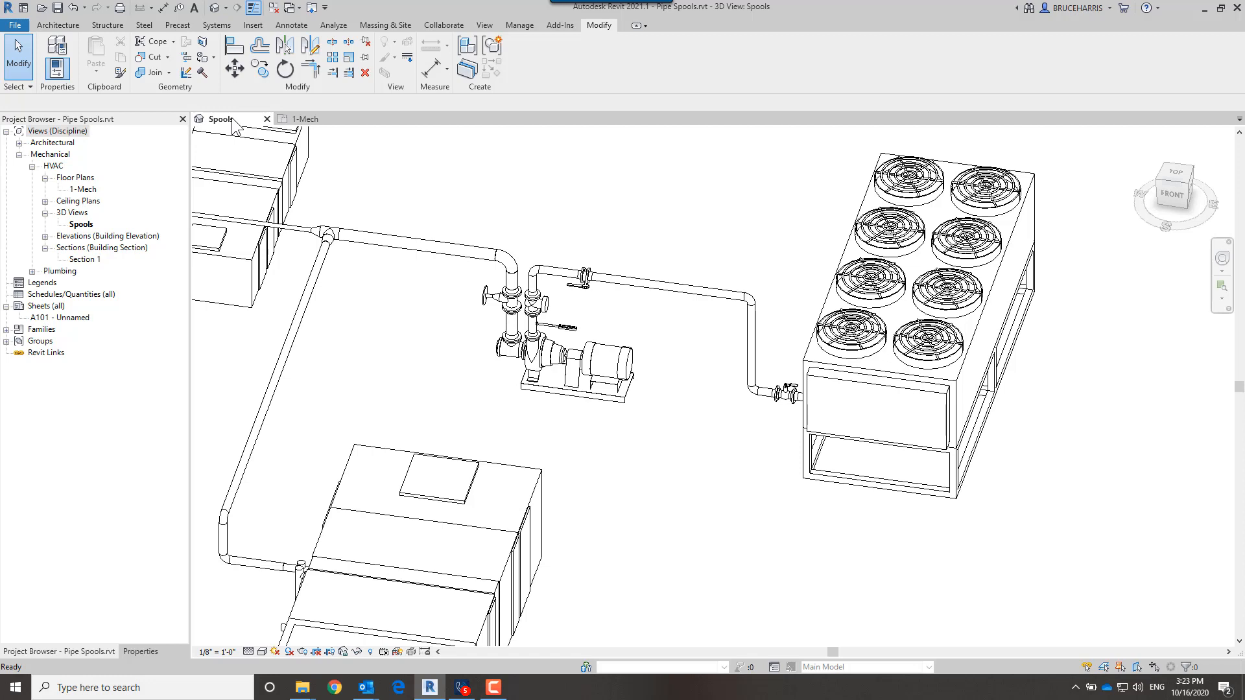
- Review the properties of the long horizontal pipe running toward the chiller and create an assembly named CHWR 001 from it
left_click(636, 292)
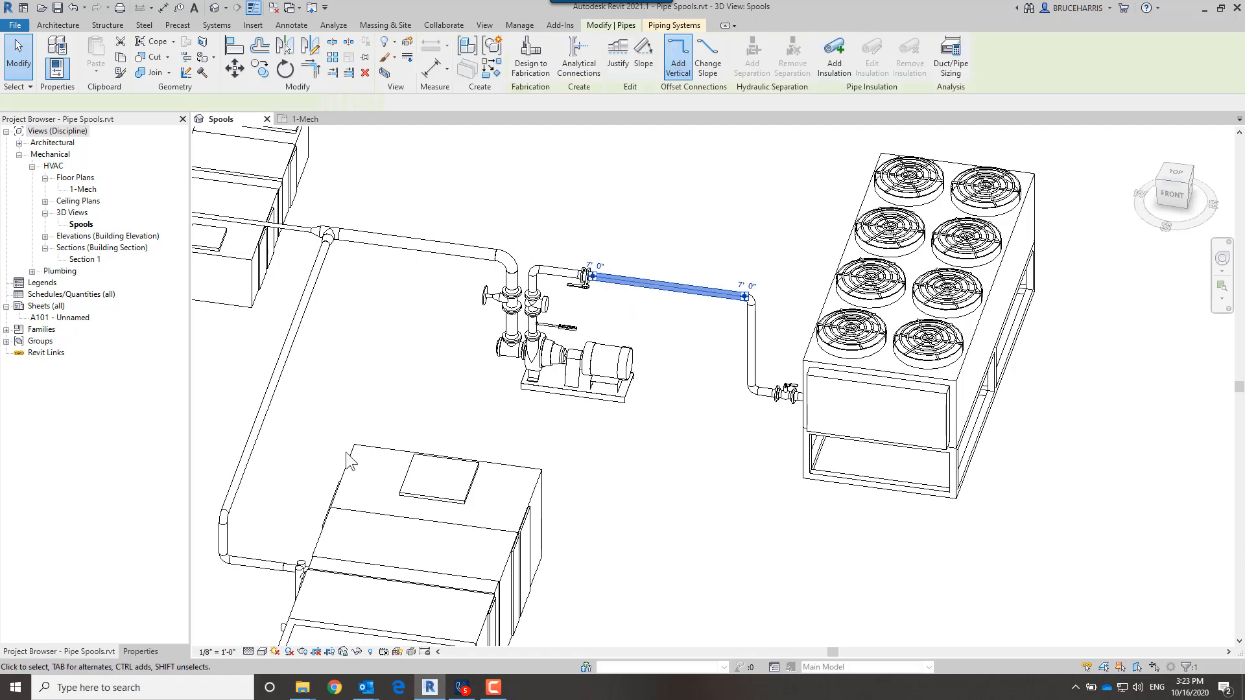
left_click(140, 651)
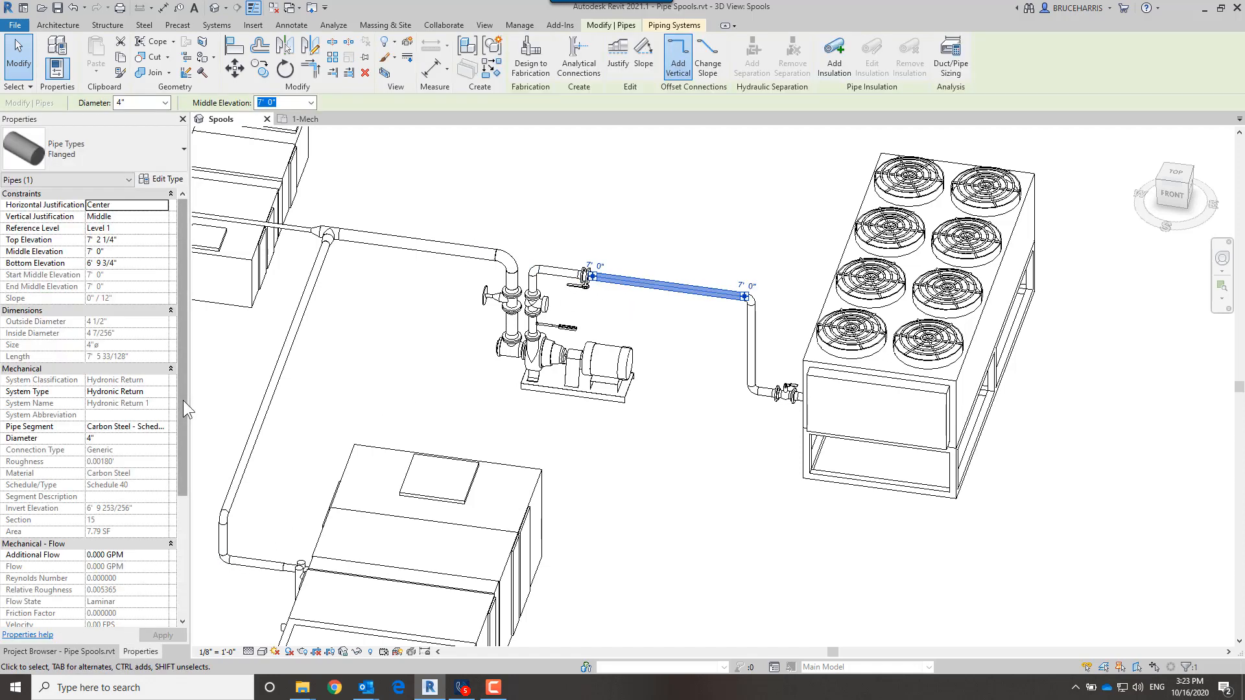
scroll(185, 480, "down", 3)
scroll(188, 481, "down", 3)
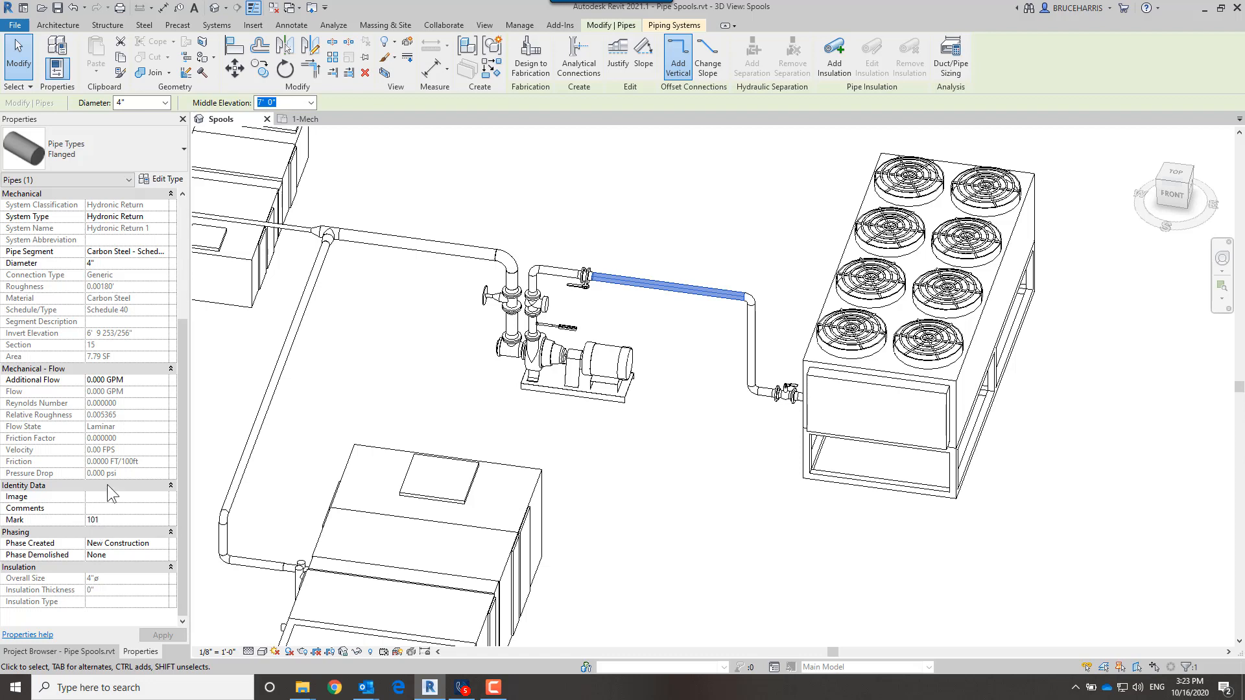
left_click(657, 286)
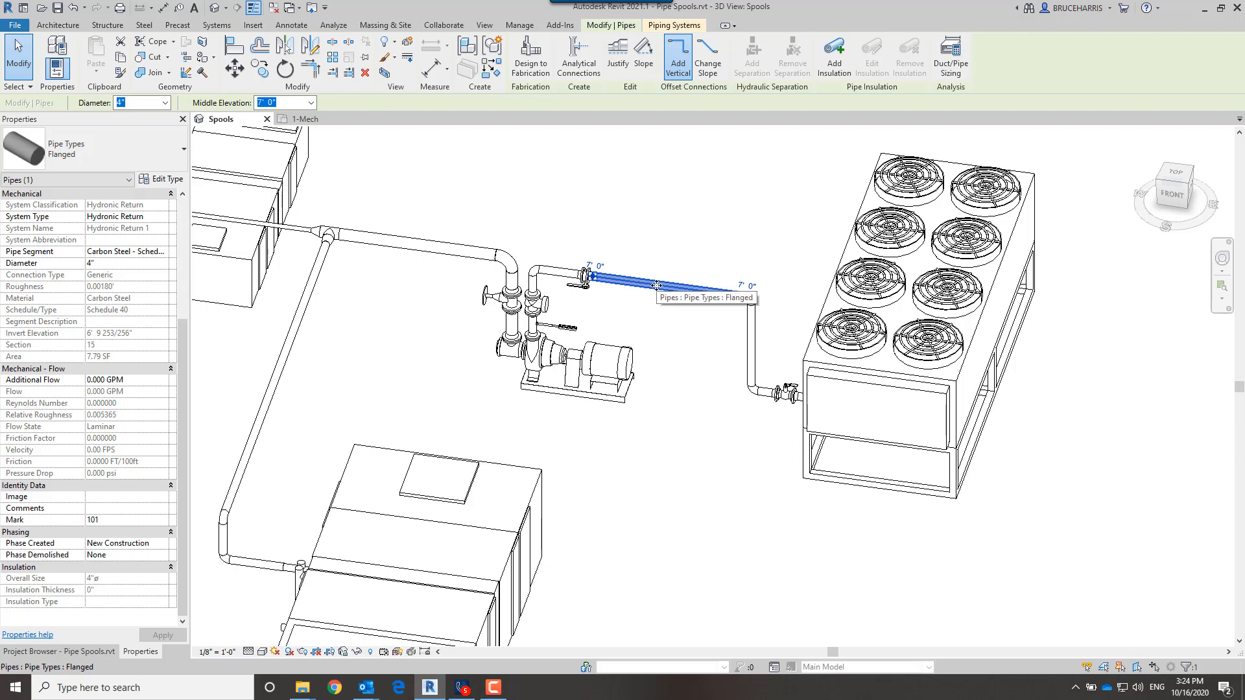
left_click(466, 46)
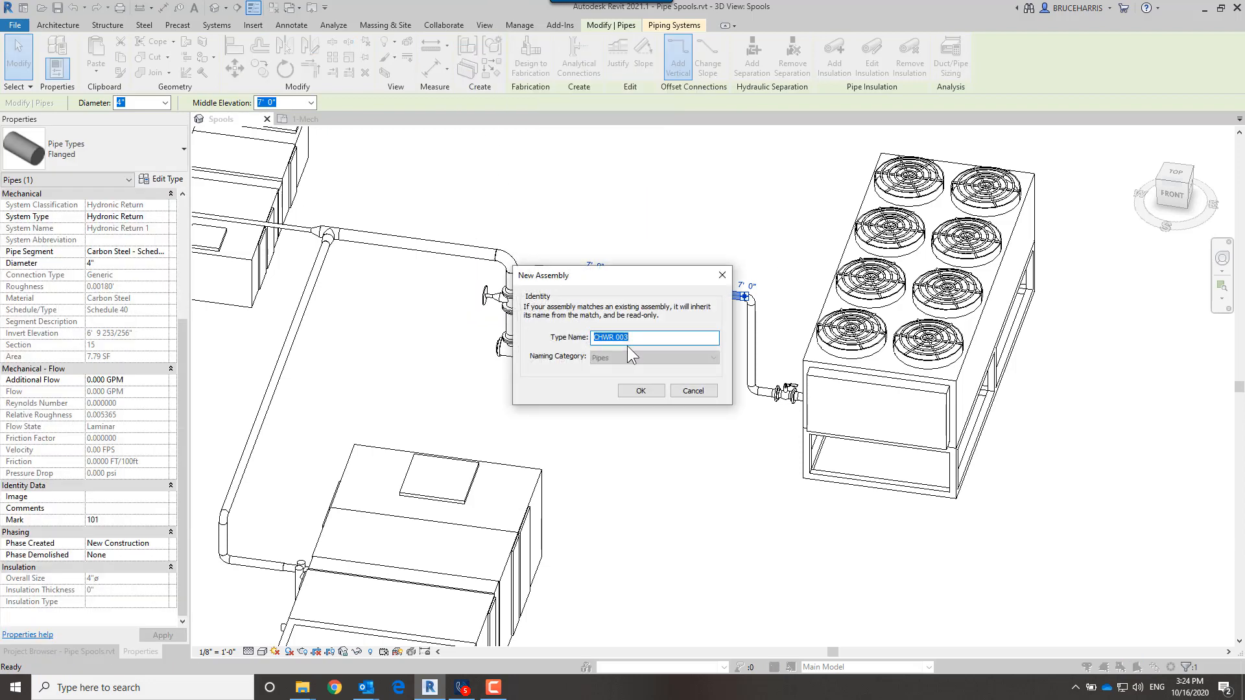
left_click_drag(624, 336, 643, 336)
type("1")
left_click(635, 390)
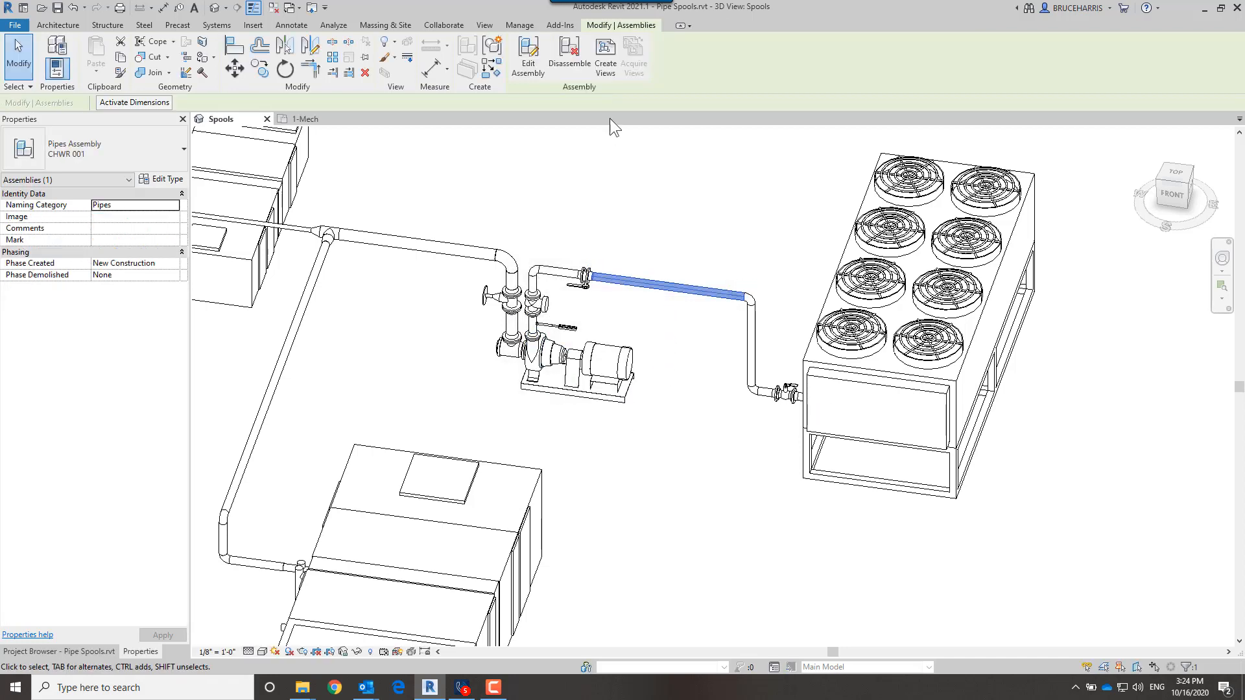
- Add the vertical pipe, its elbows and the short pipe at the chiller valve to assembly CHWR 001
left_click(527, 57)
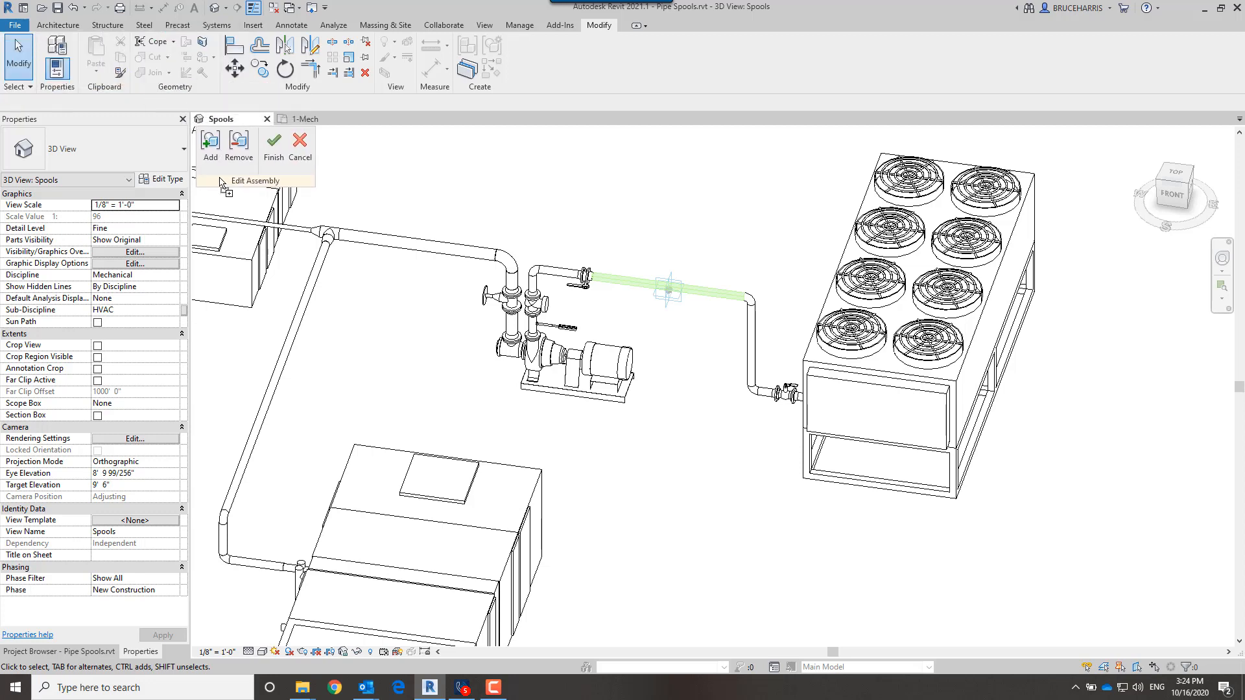
left_click(210, 144)
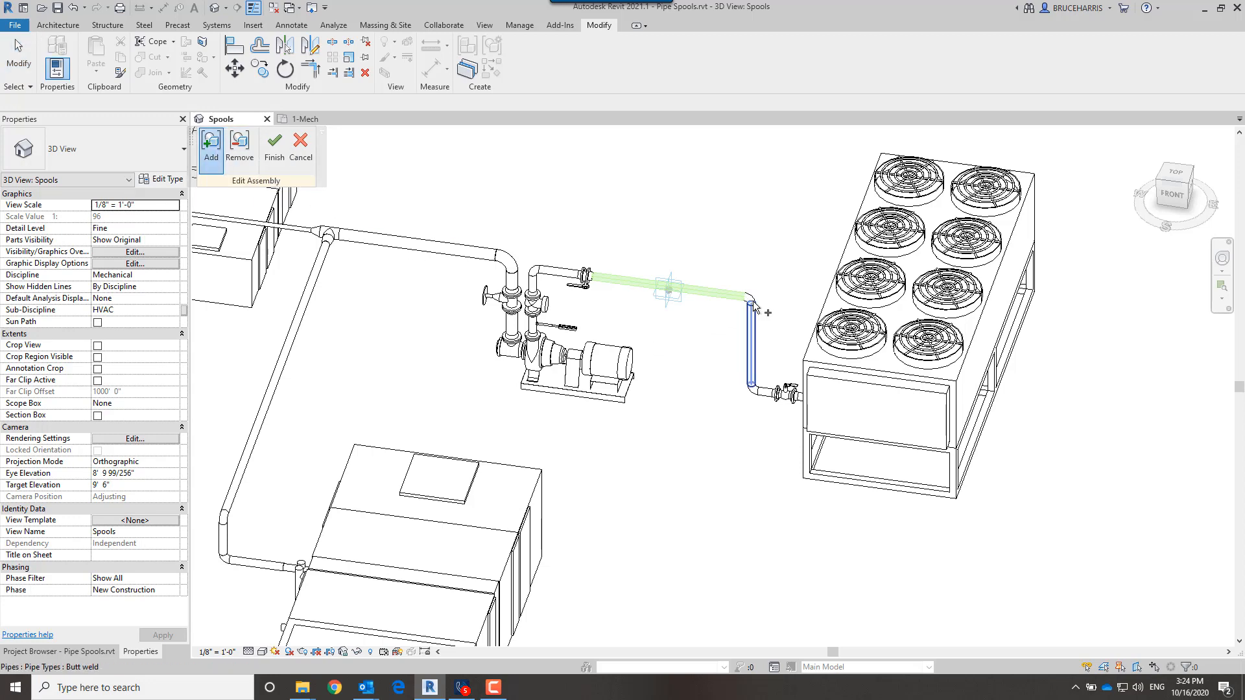
left_click(753, 340)
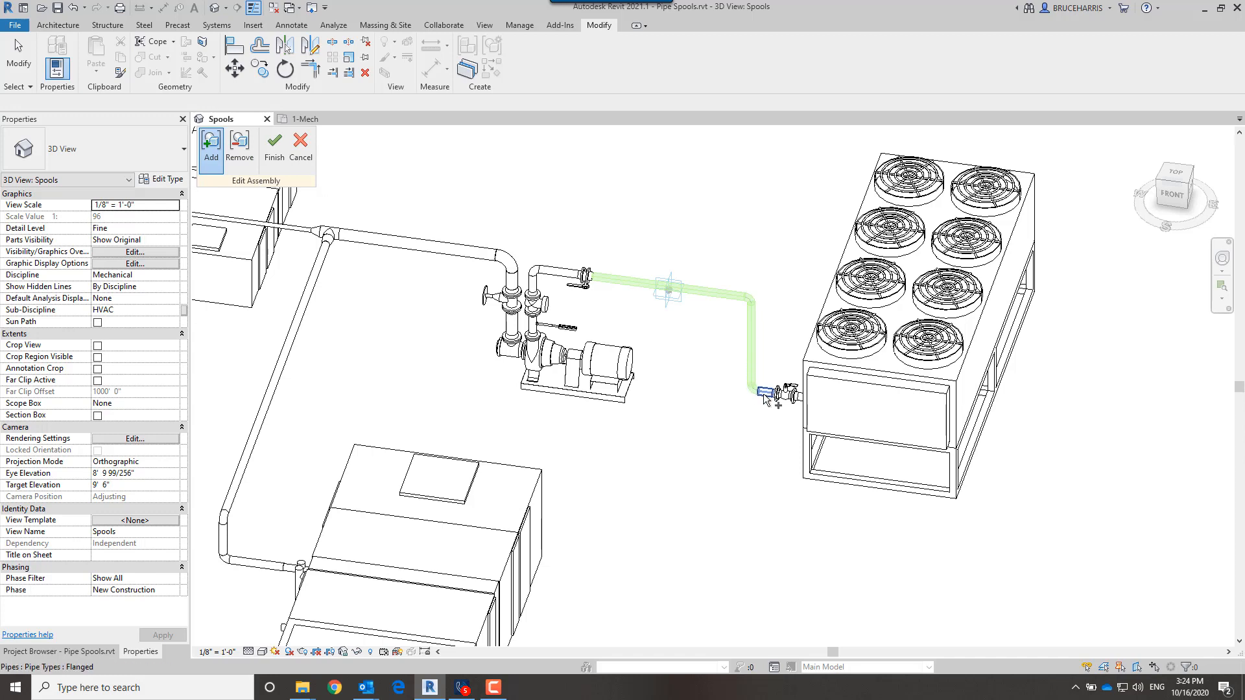
left_click(764, 394)
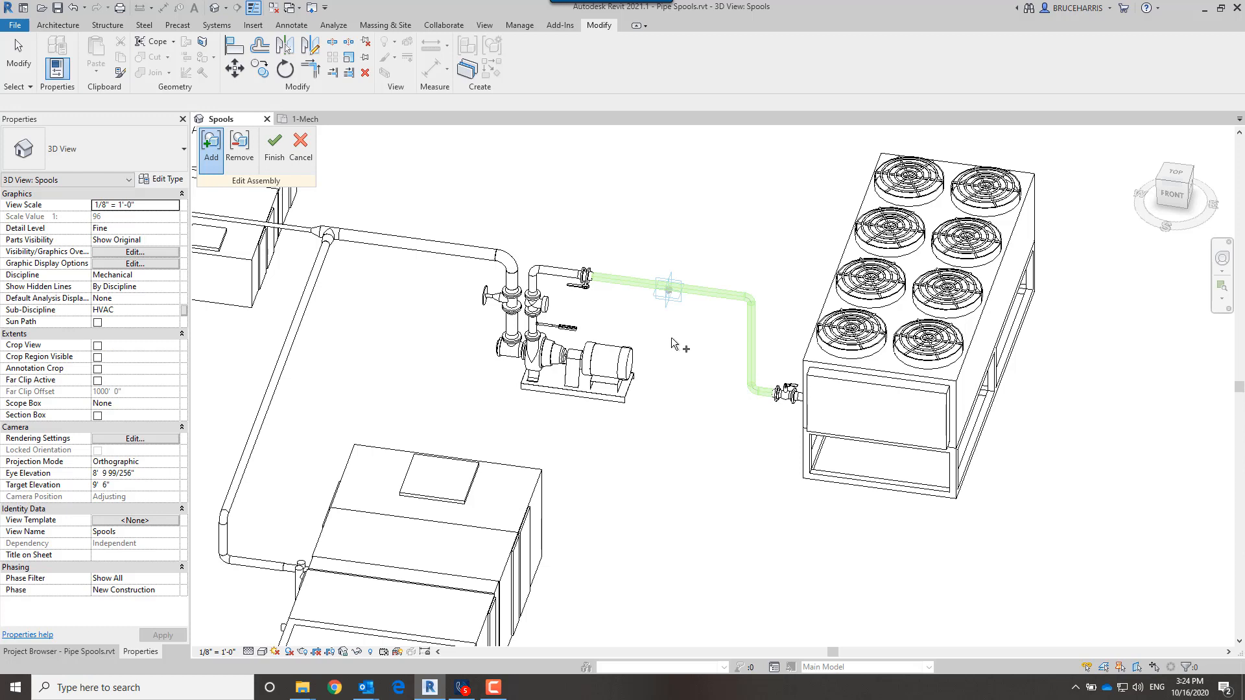
left_click(268, 141)
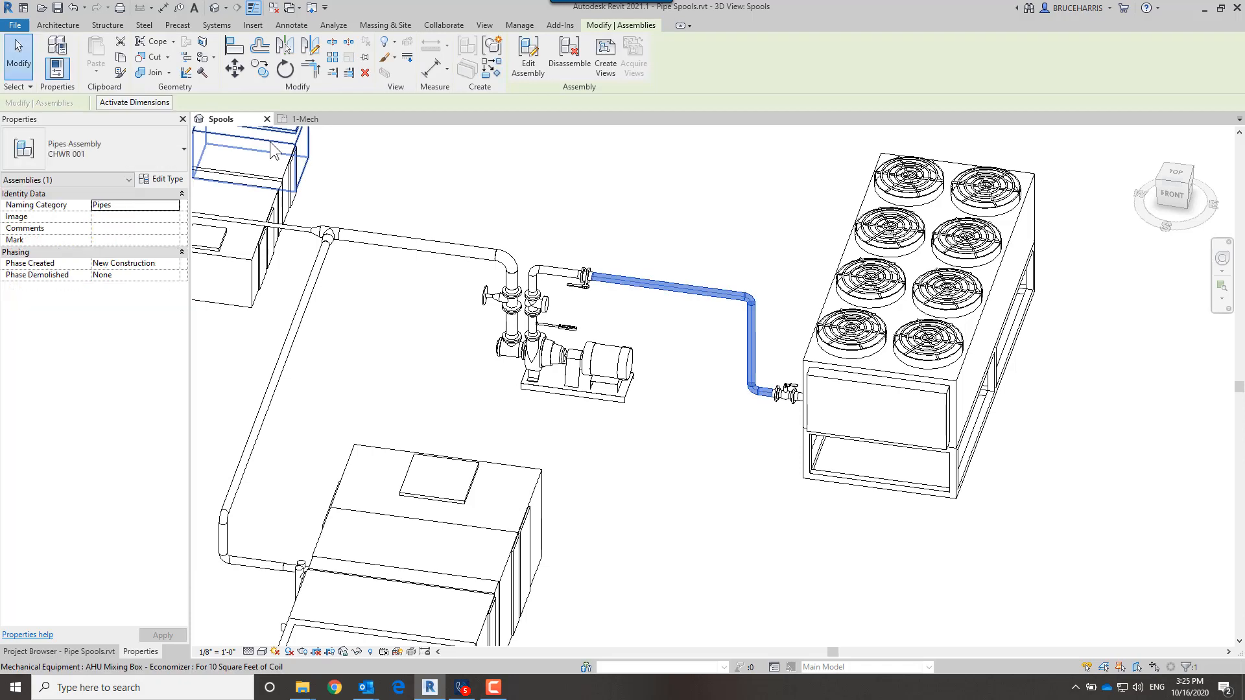
key("Escape")
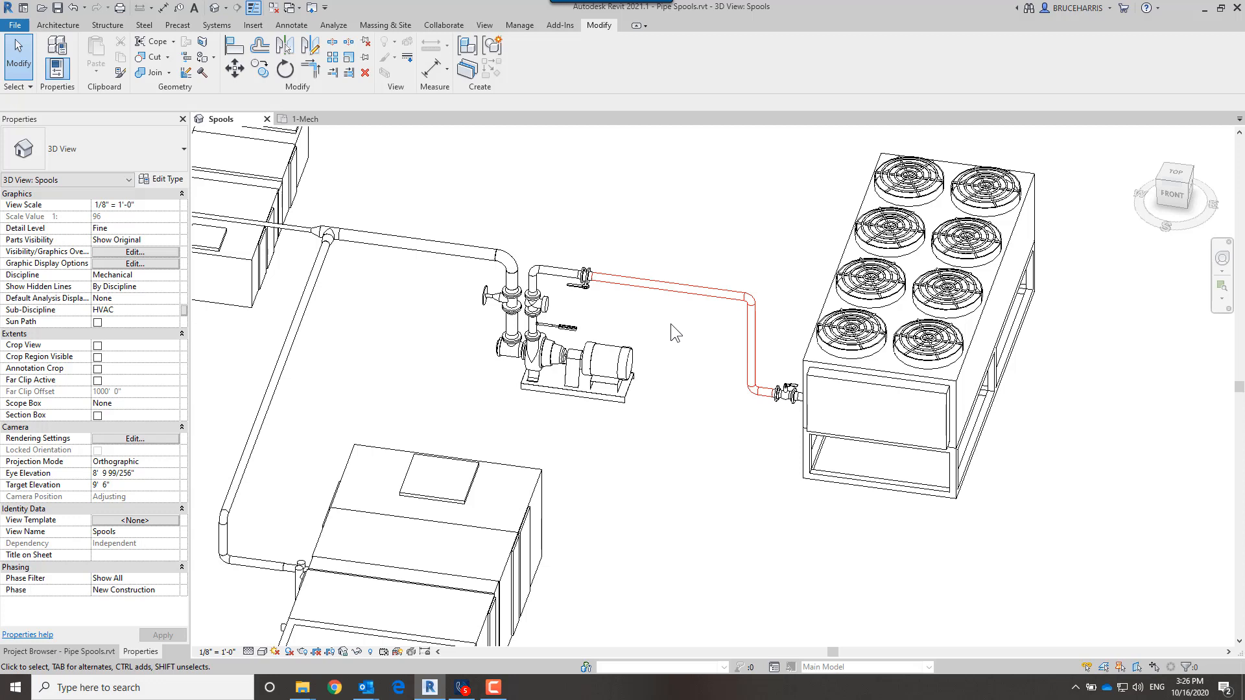
- Examine the categories and rule of the SP 1 filter in the Spools view's visibility/graphics overrides
left_click(122, 252)
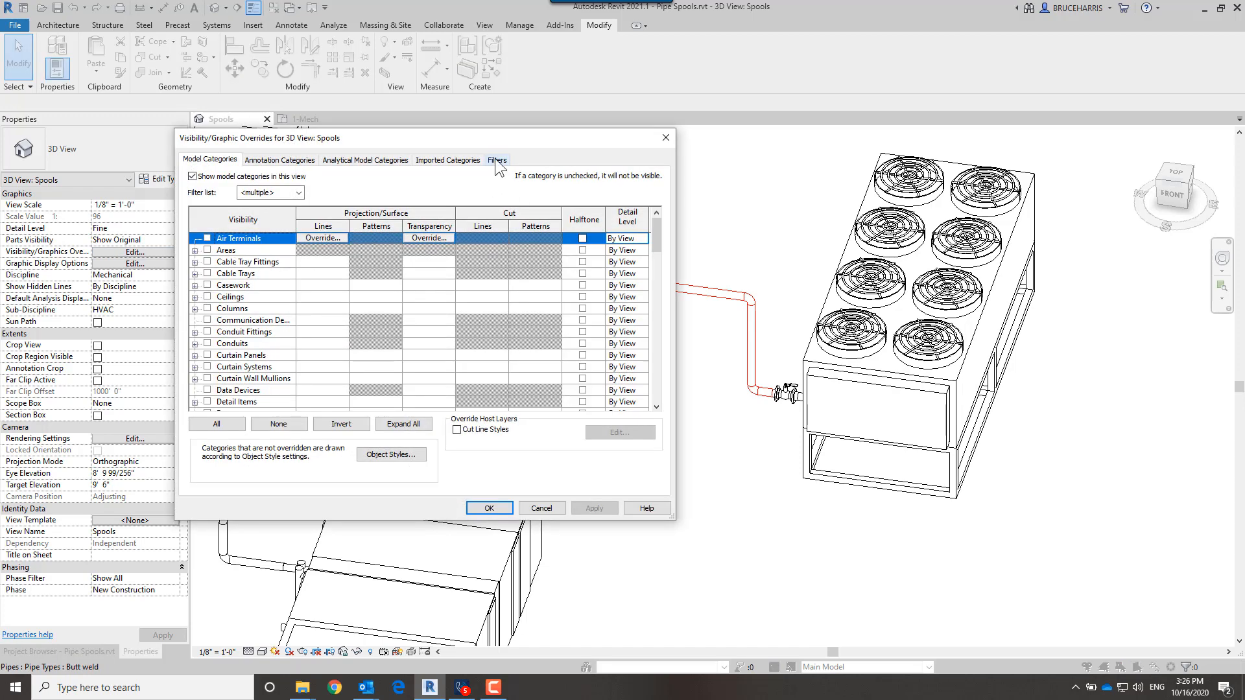
left_click(497, 162)
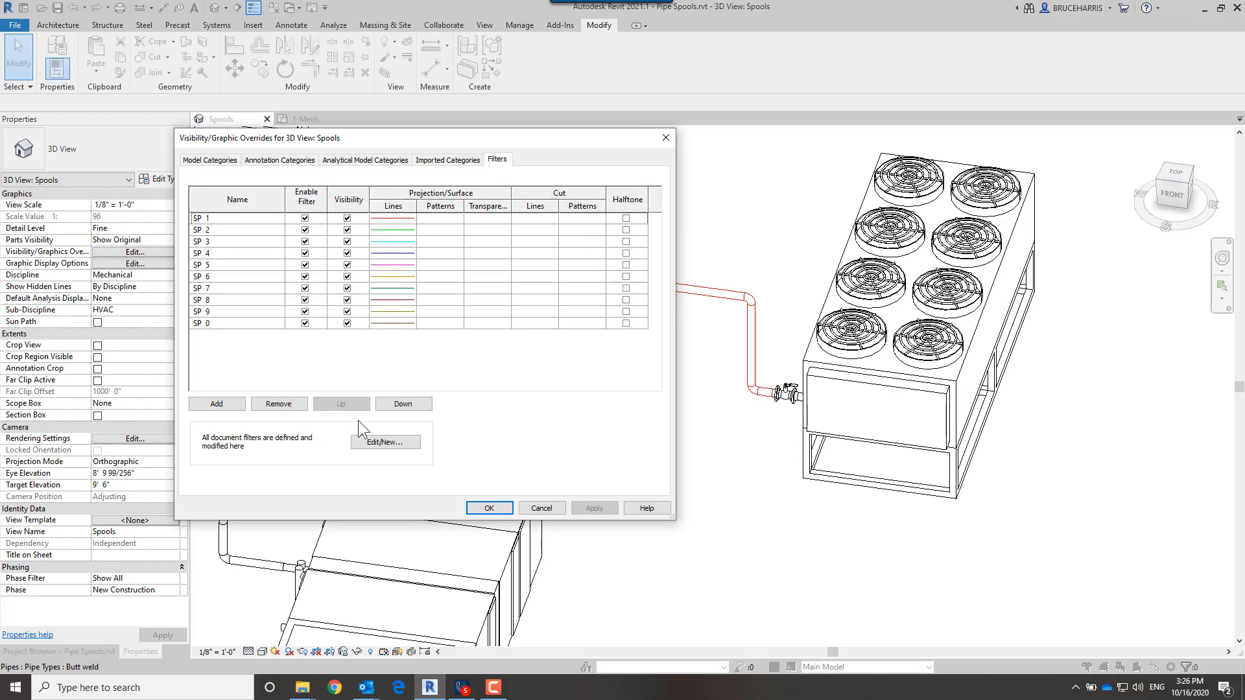
left_click(373, 441)
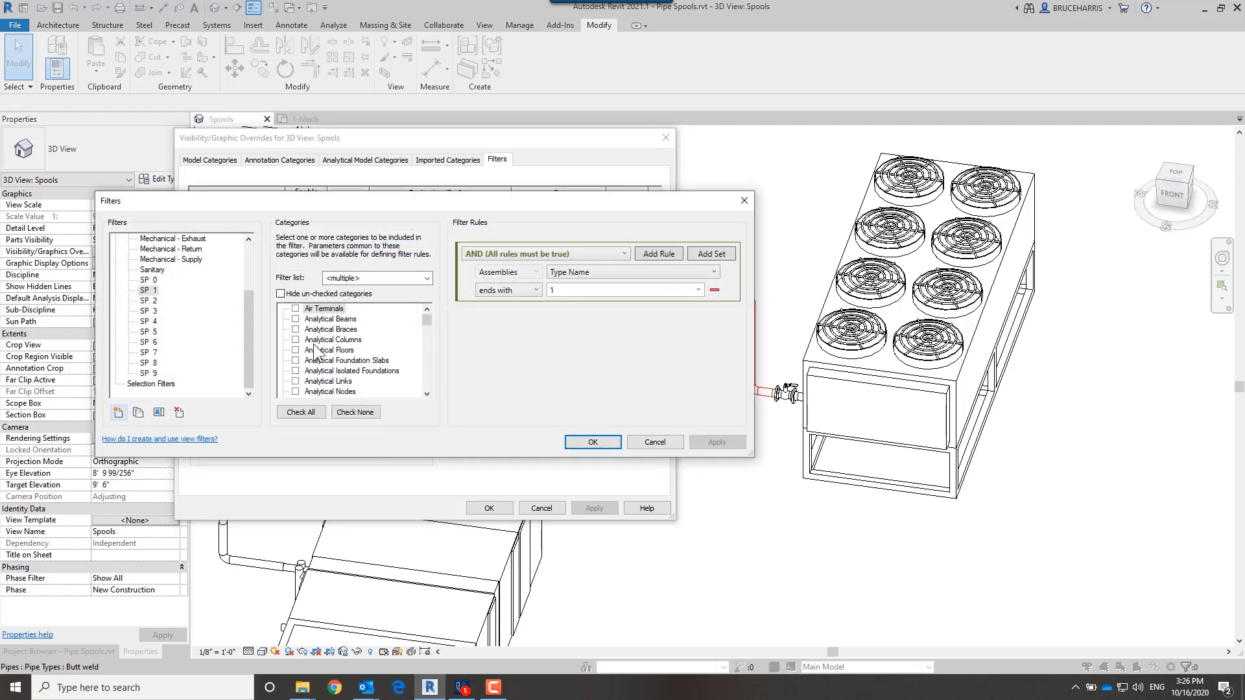
left_click(149, 292)
left_click_drag(427, 320, 427, 331)
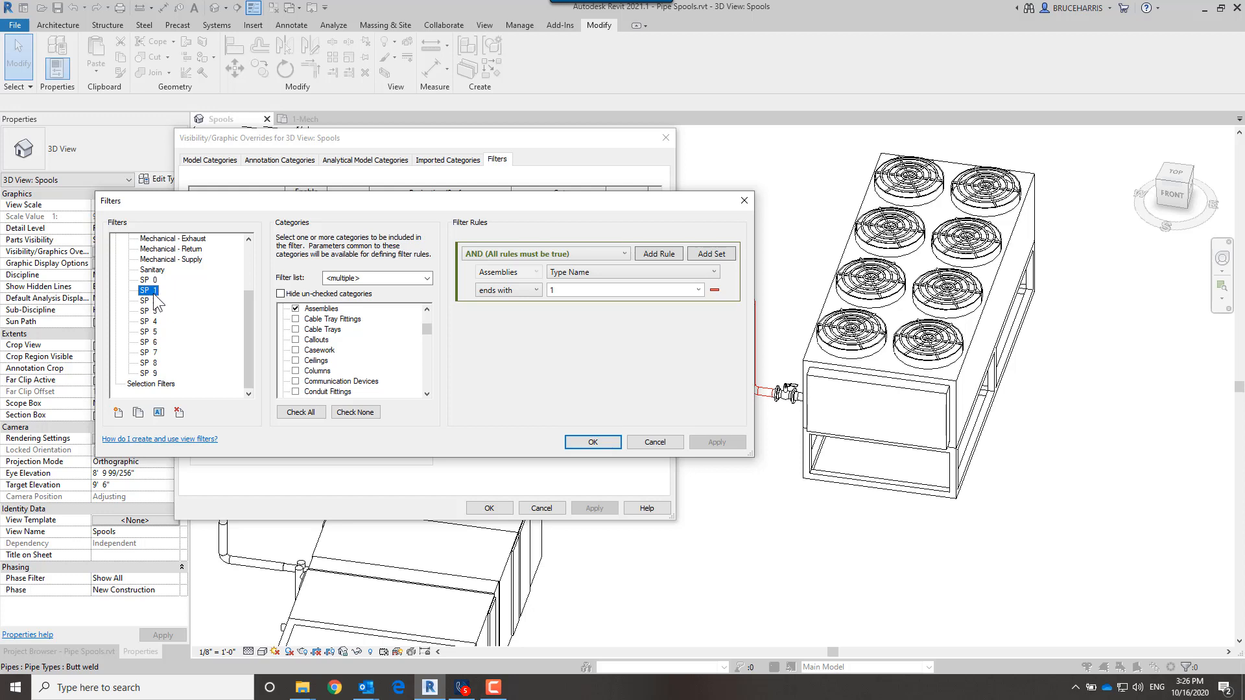
left_click(585, 444)
left_click(490, 508)
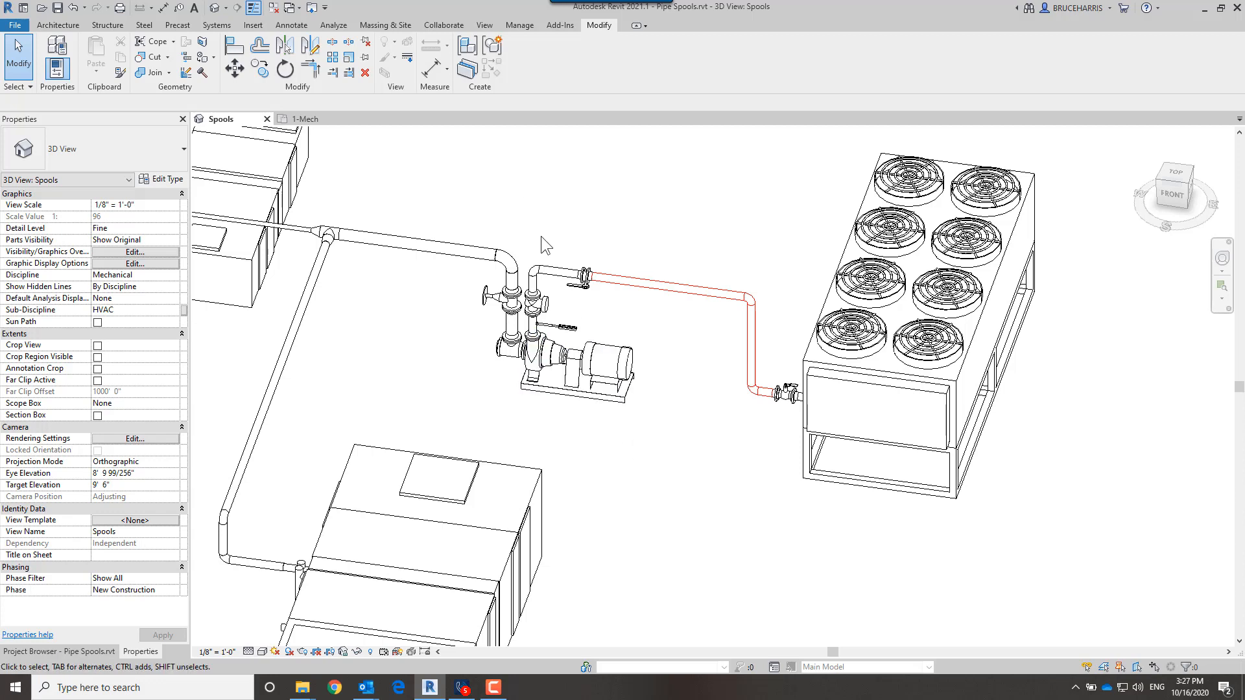
- Create an assembly named CHWR 002 from the short horizontal pipe above the pump
left_click(550, 272)
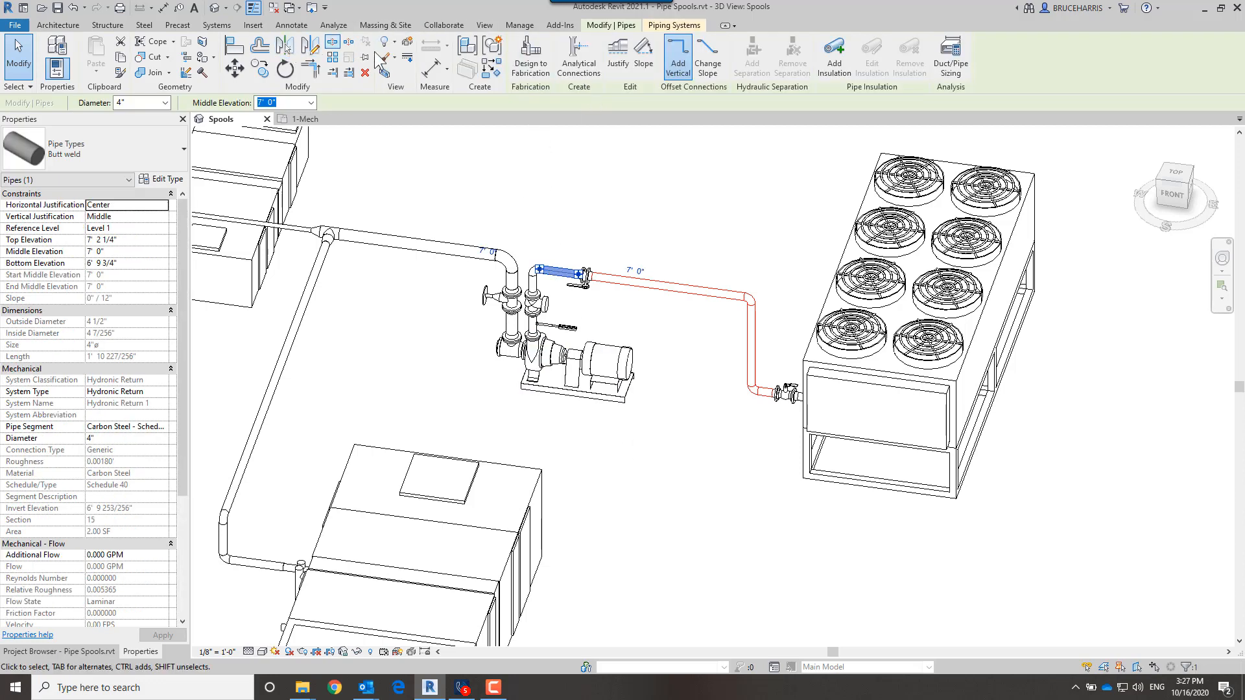
left_click(458, 46)
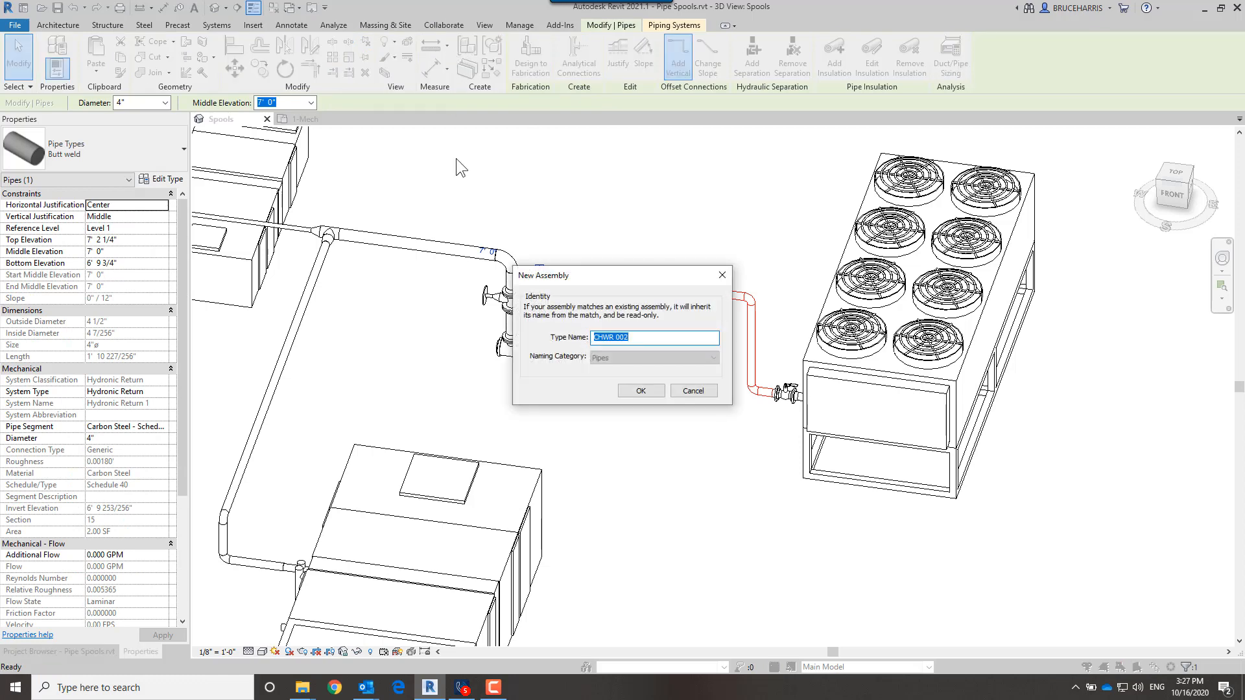
left_click(637, 391)
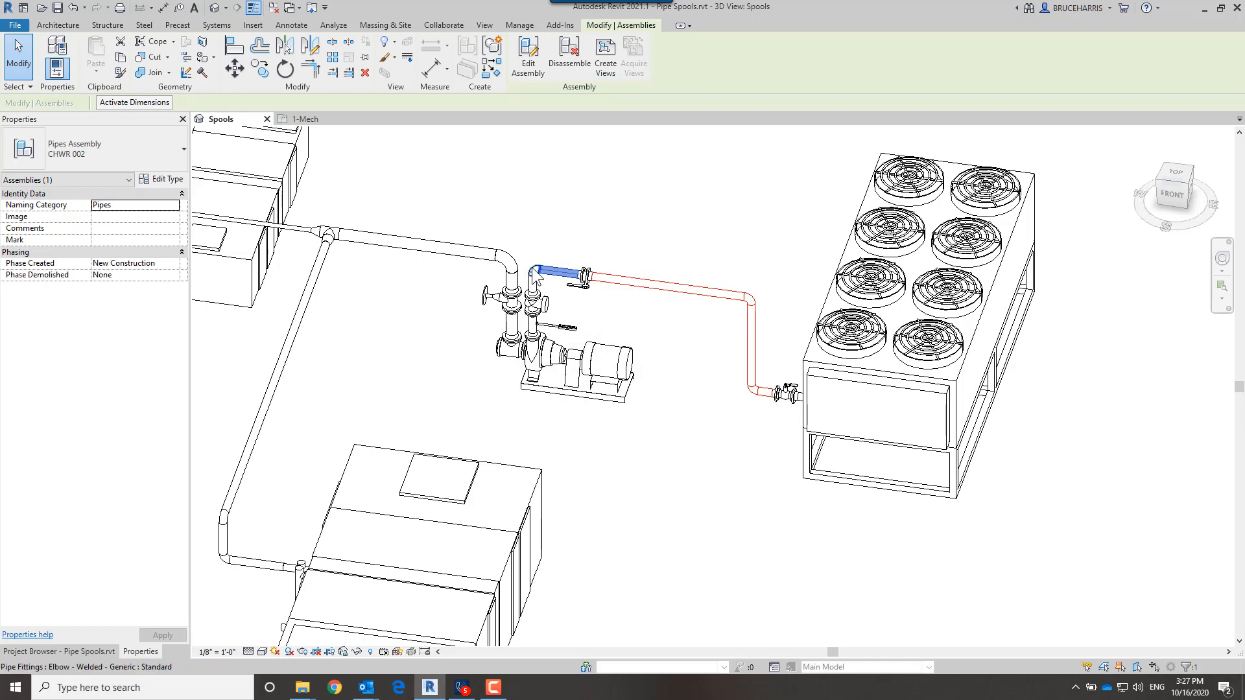
- Add the adjoining elbow and short vertical pipe above the pump to assembly CHWR 002
left_click(523, 55)
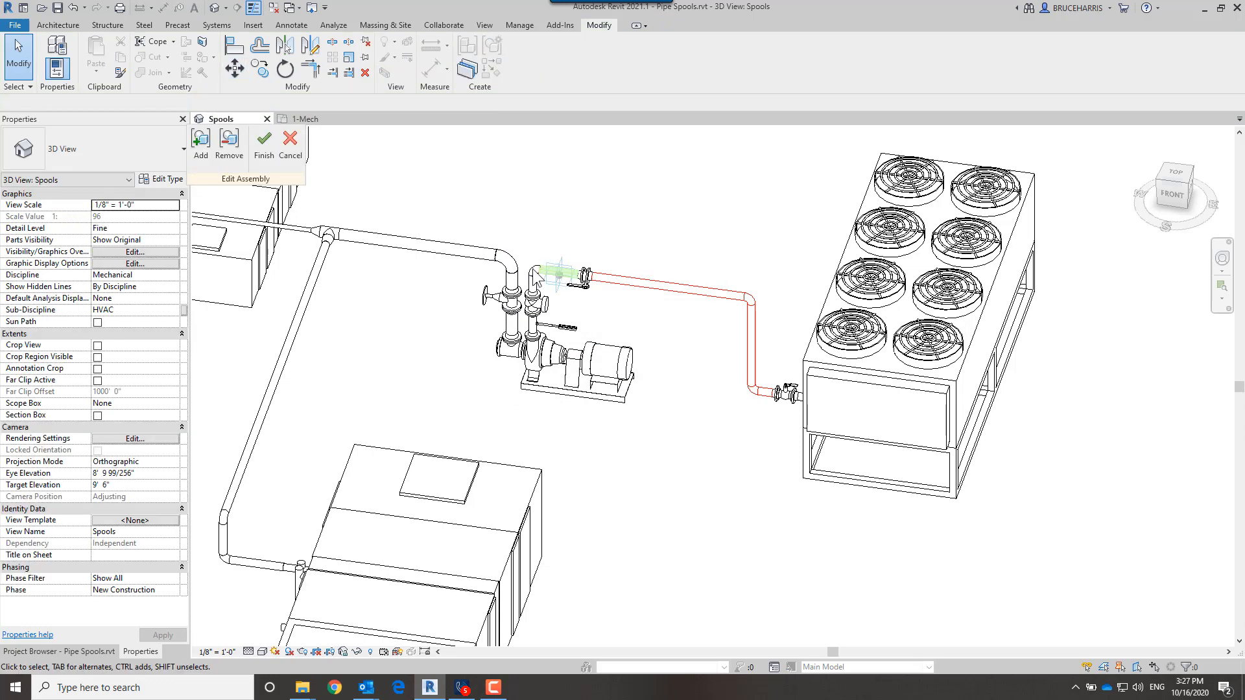
left_click(201, 146)
left_click(533, 273)
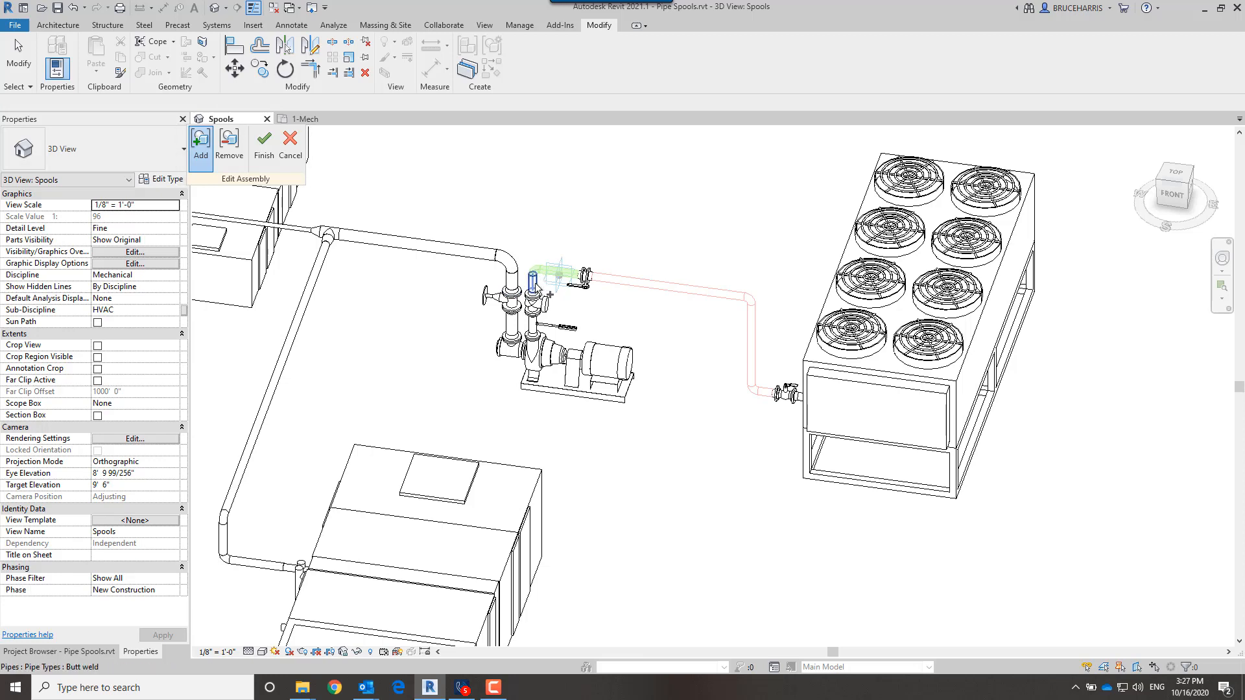
left_click(264, 146)
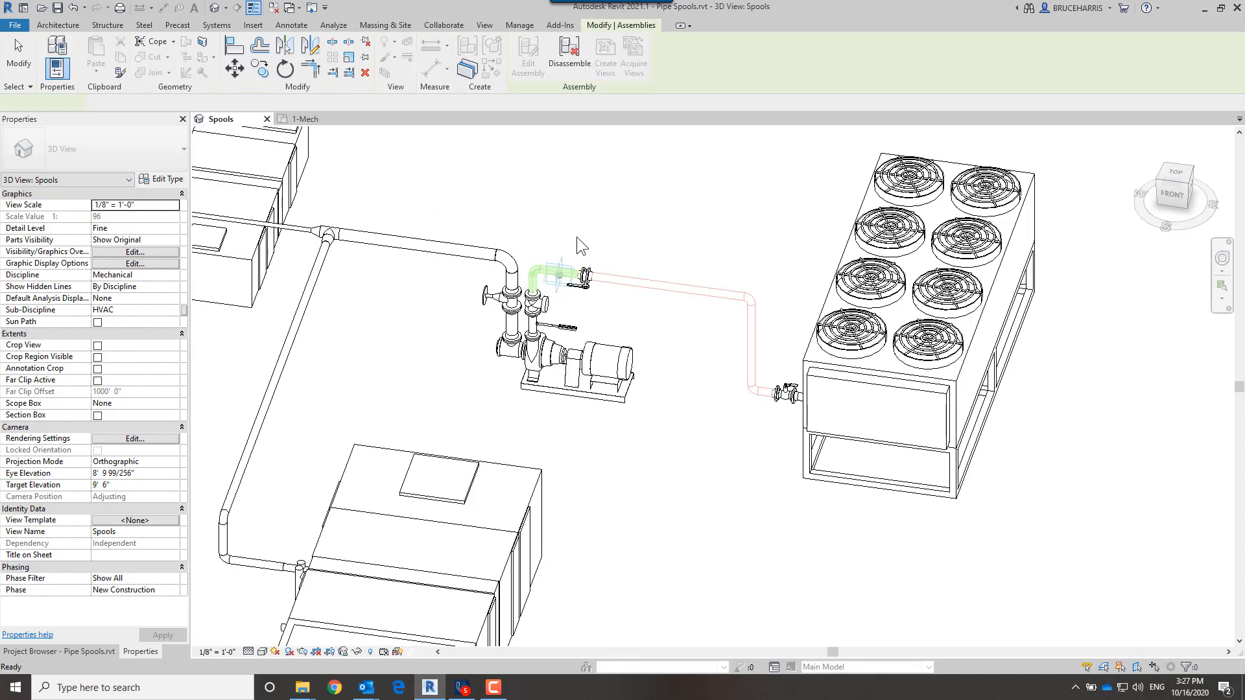
key("Escape")
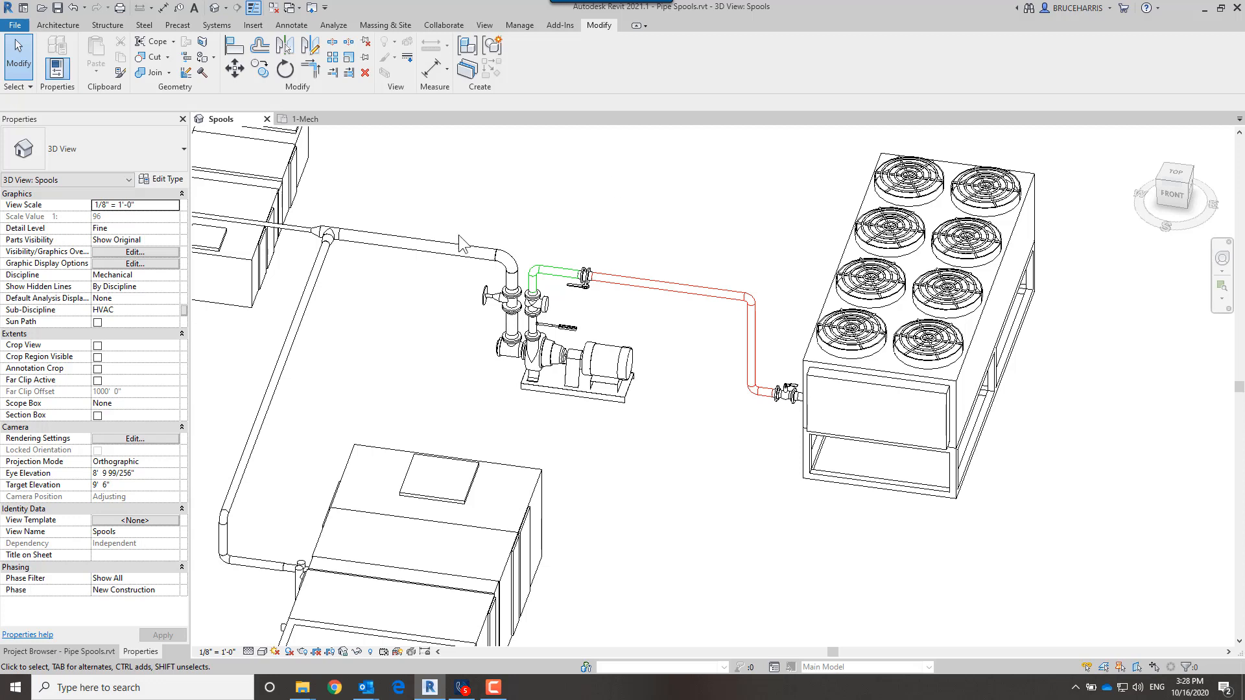
- Create an assembly named CHWR 07 from the 6" fabrication pipe between the tee and the pump elbow
left_click(420, 245)
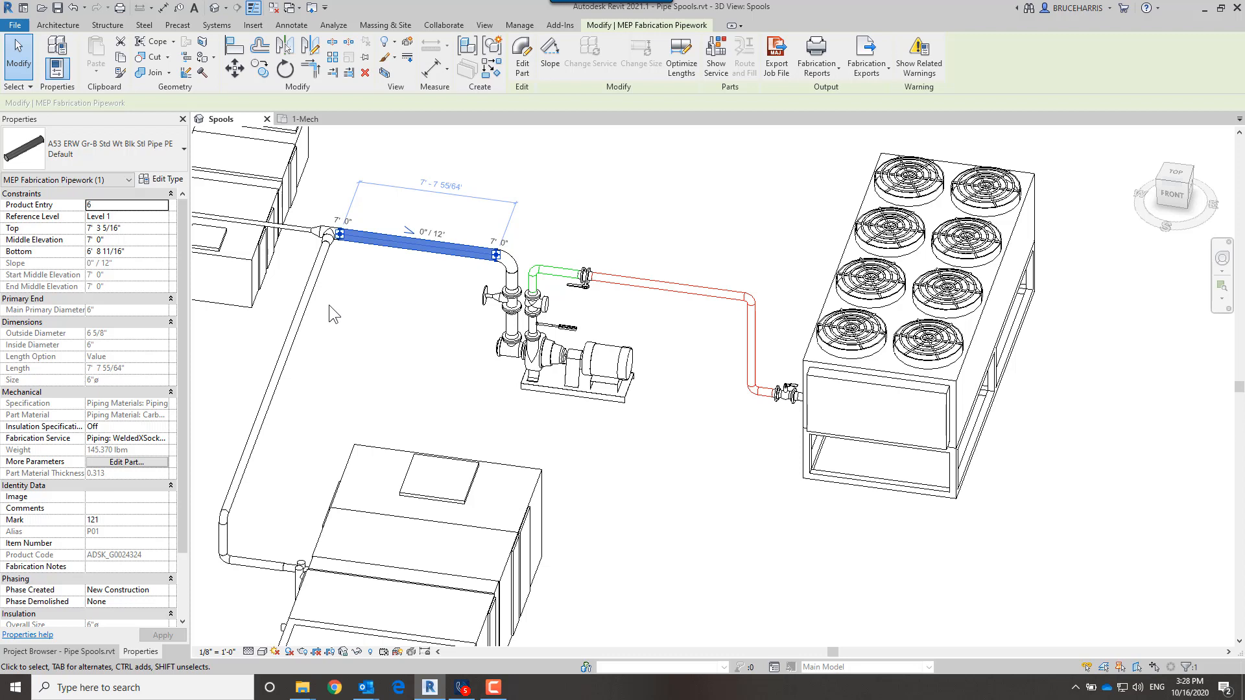
left_click(466, 47)
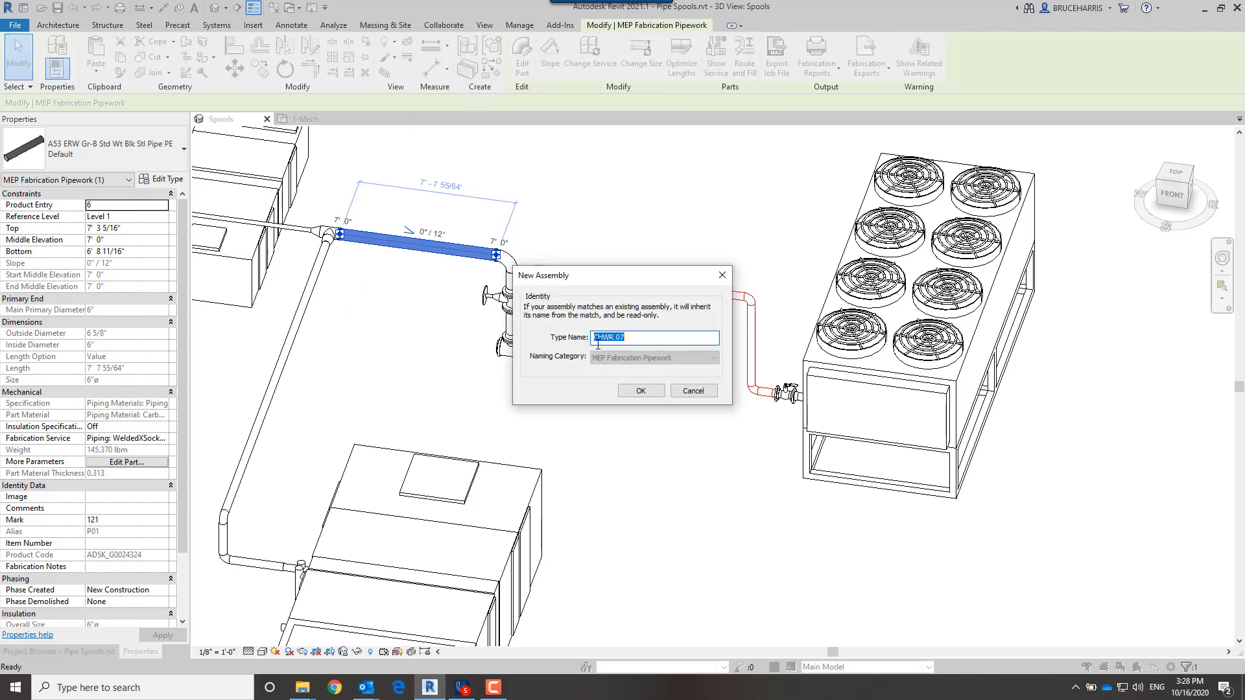
left_click(640, 391)
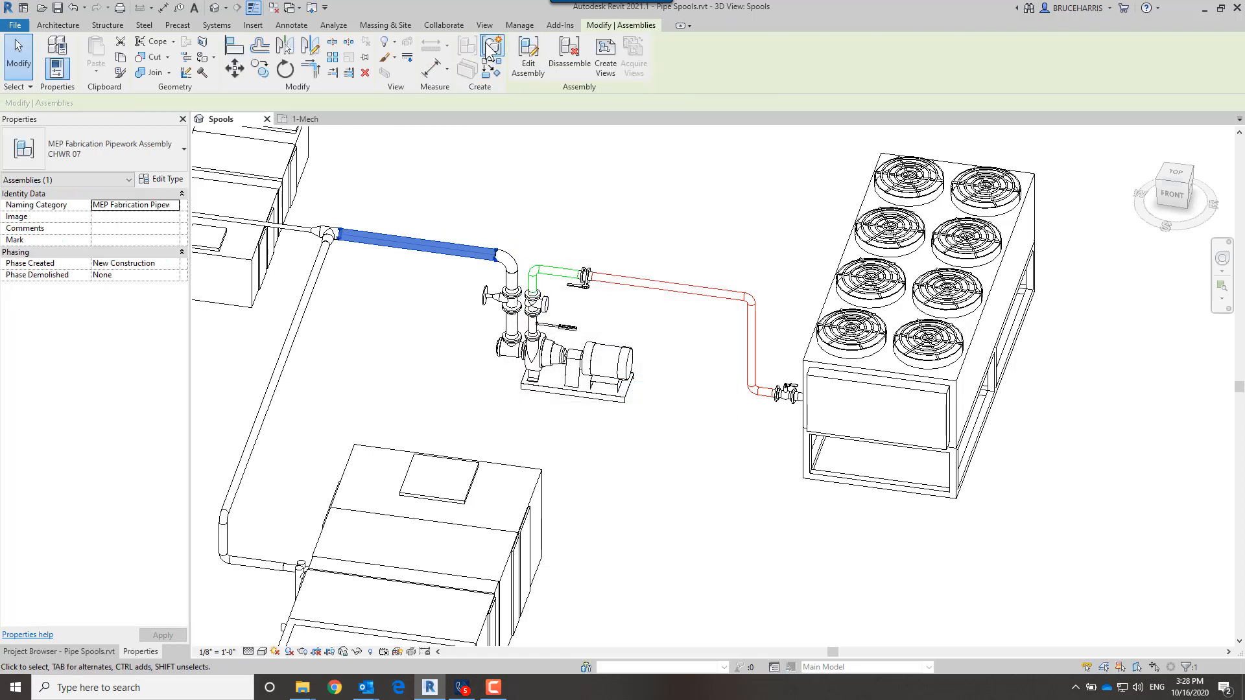
- Add the elbow and short vertical fabrication pipe above the pump's valve to assembly CHWR 07
left_click(528, 58)
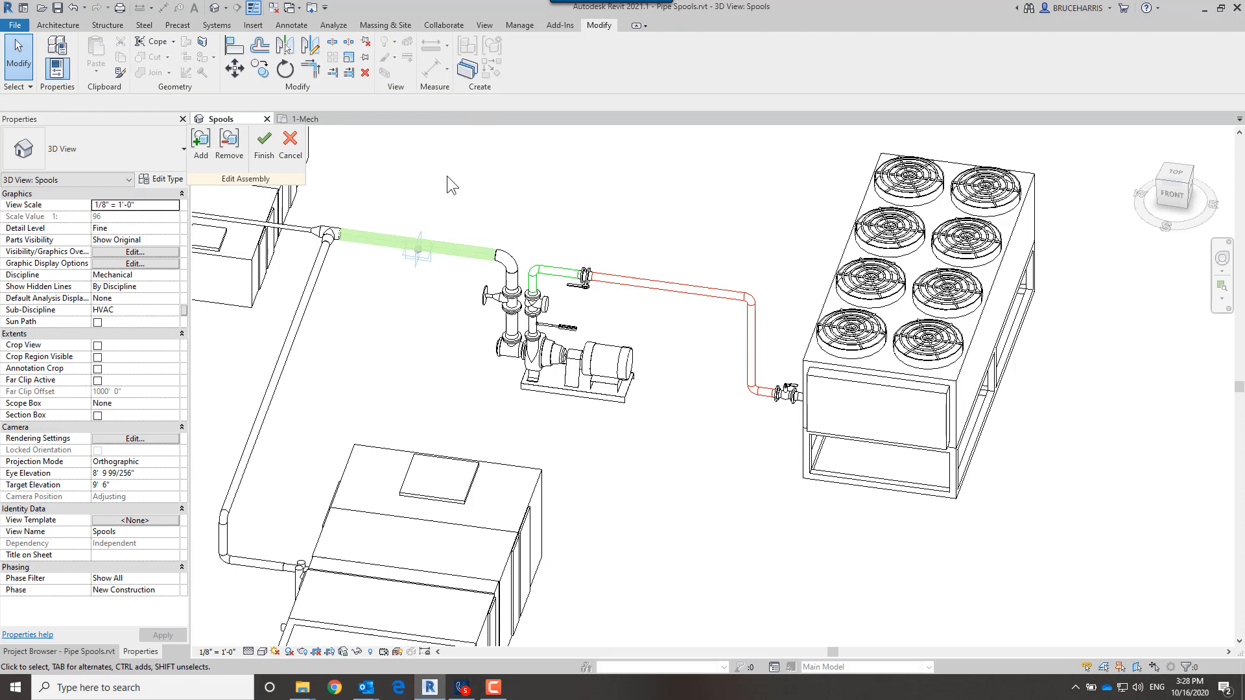
left_click(201, 144)
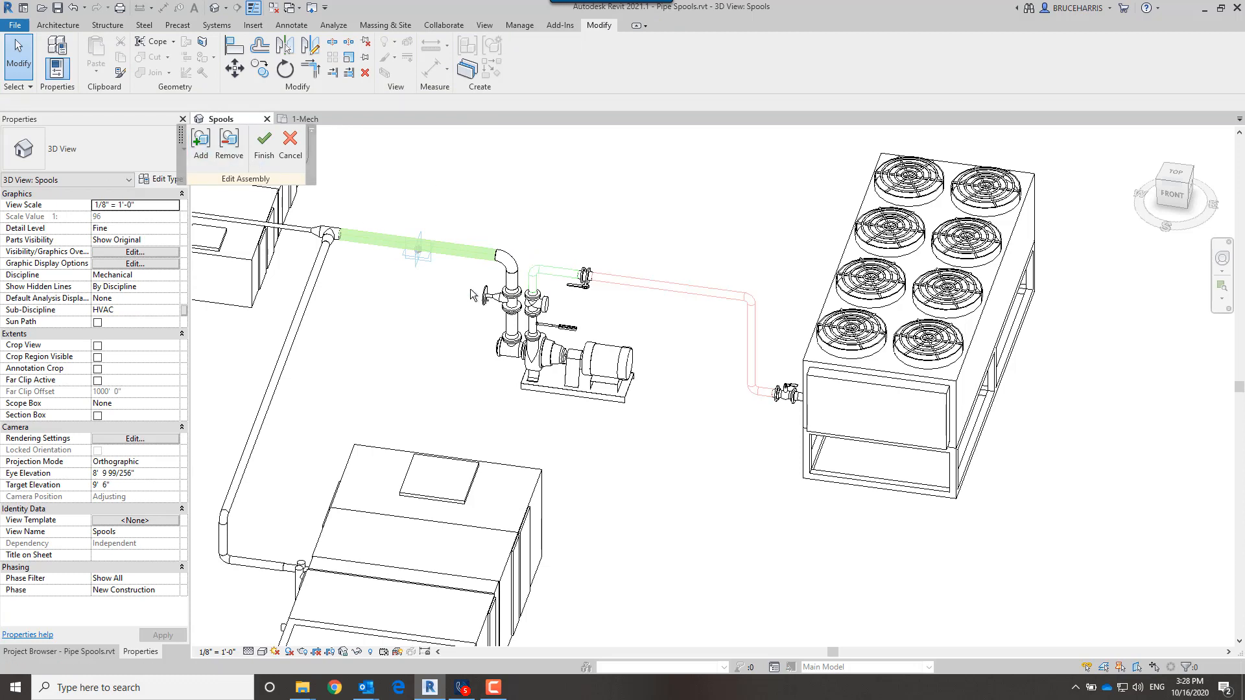
left_click(522, 286)
left_click(494, 247)
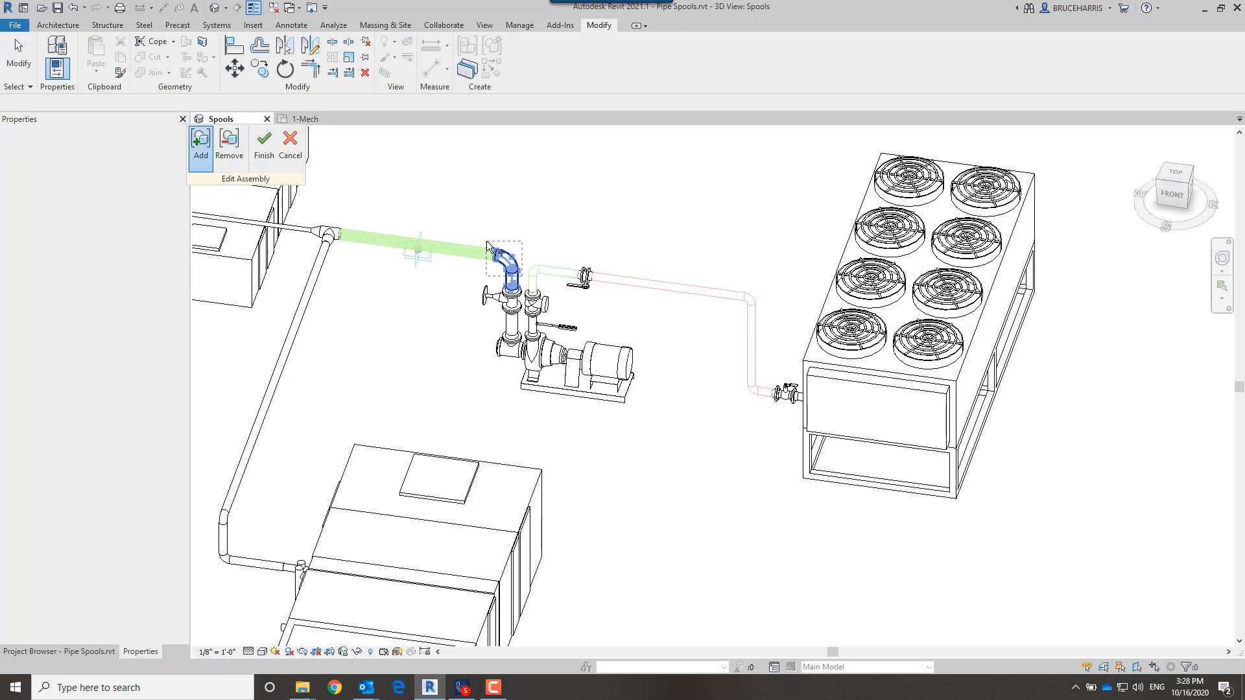
left_click(264, 146)
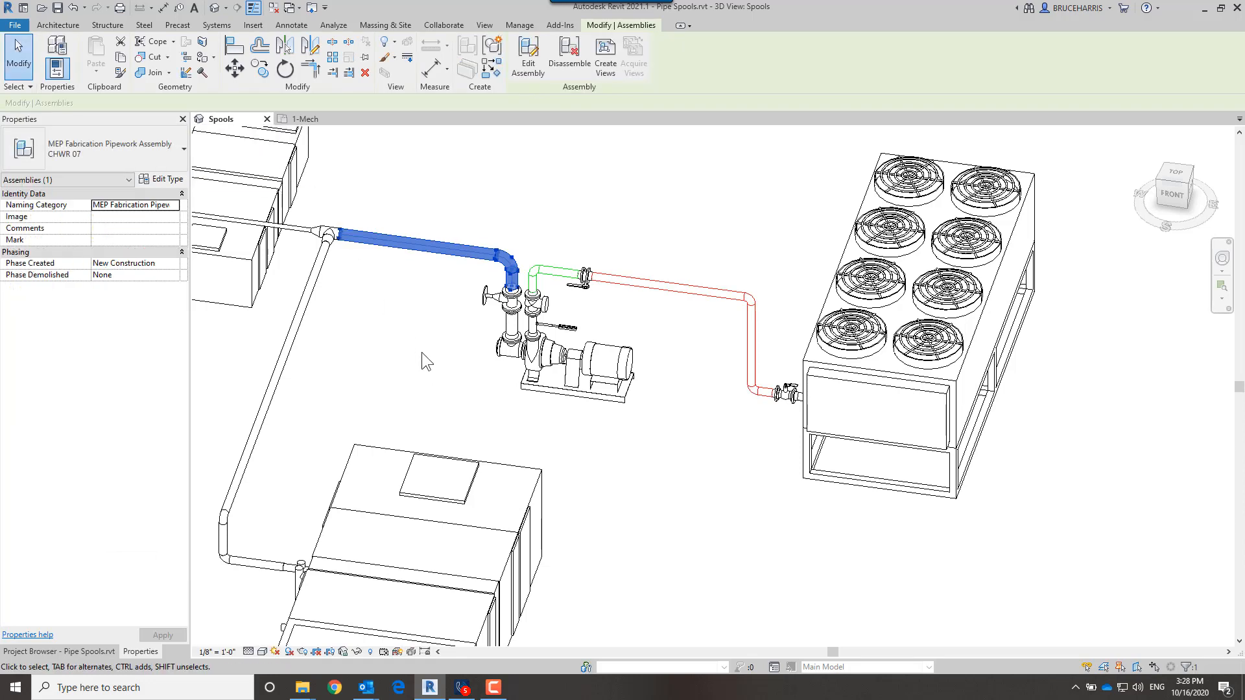
left_click(422, 352)
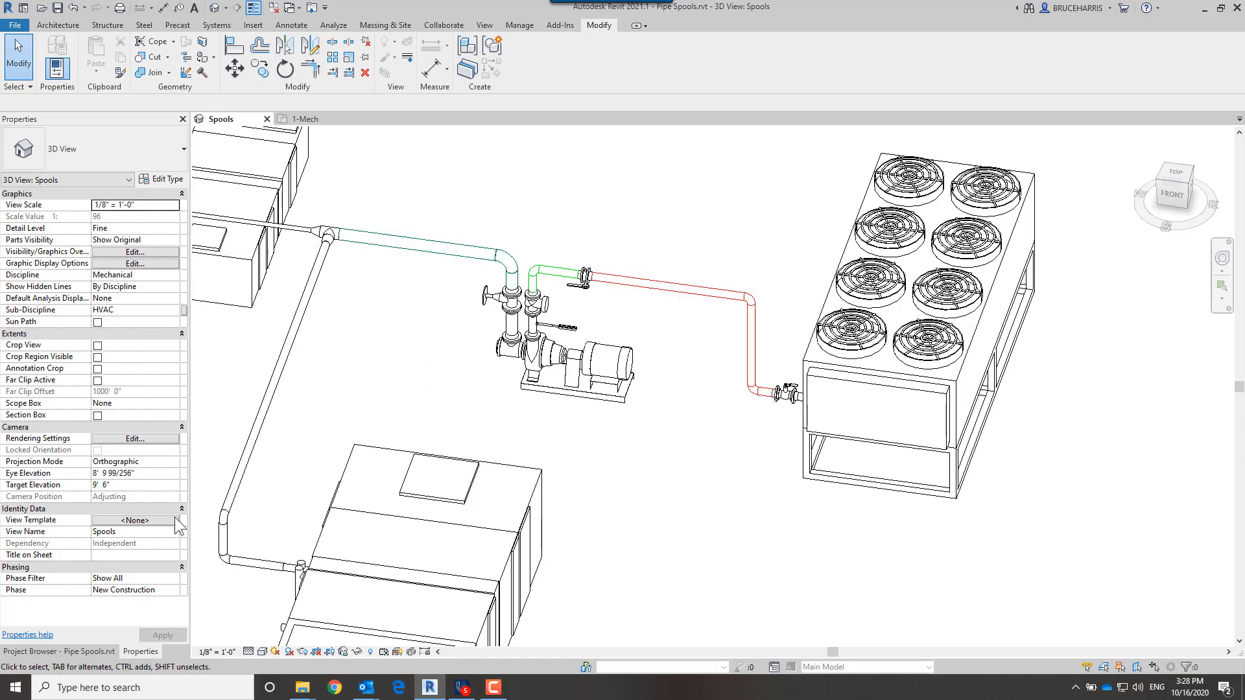
- Expand the project's Assemblies list and locate the CHWR 001 assembly
left_click(100, 648)
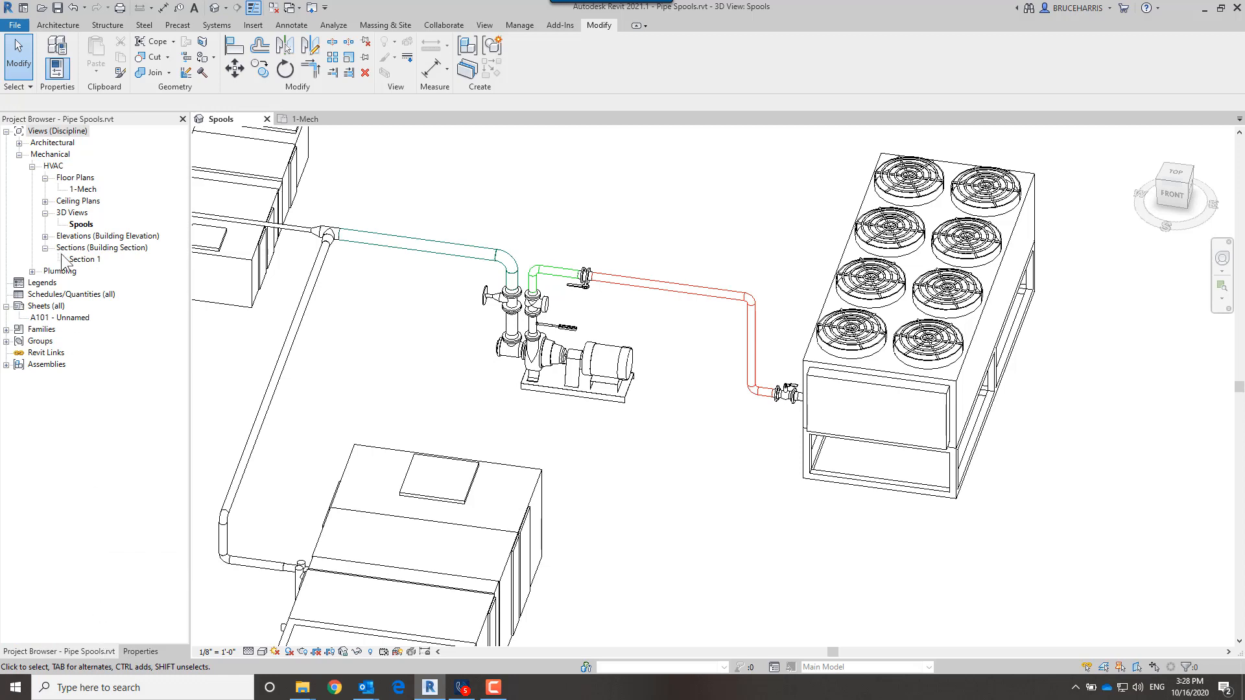
left_click(6, 365)
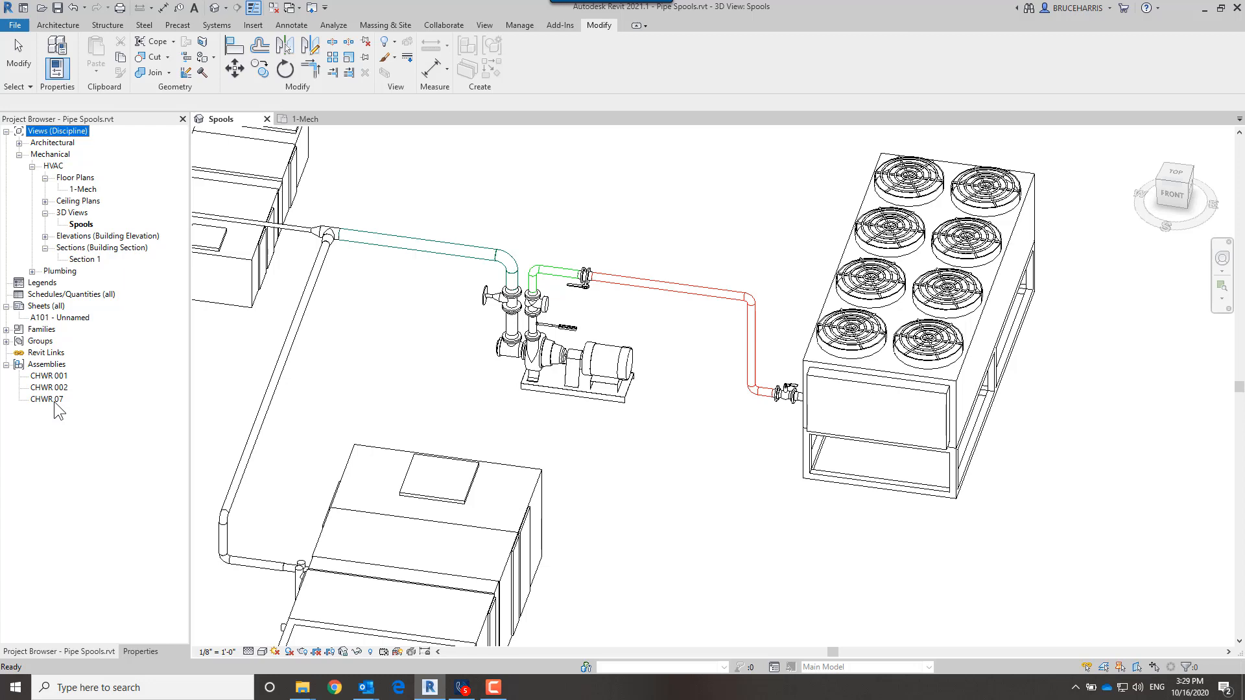
left_click(52, 376)
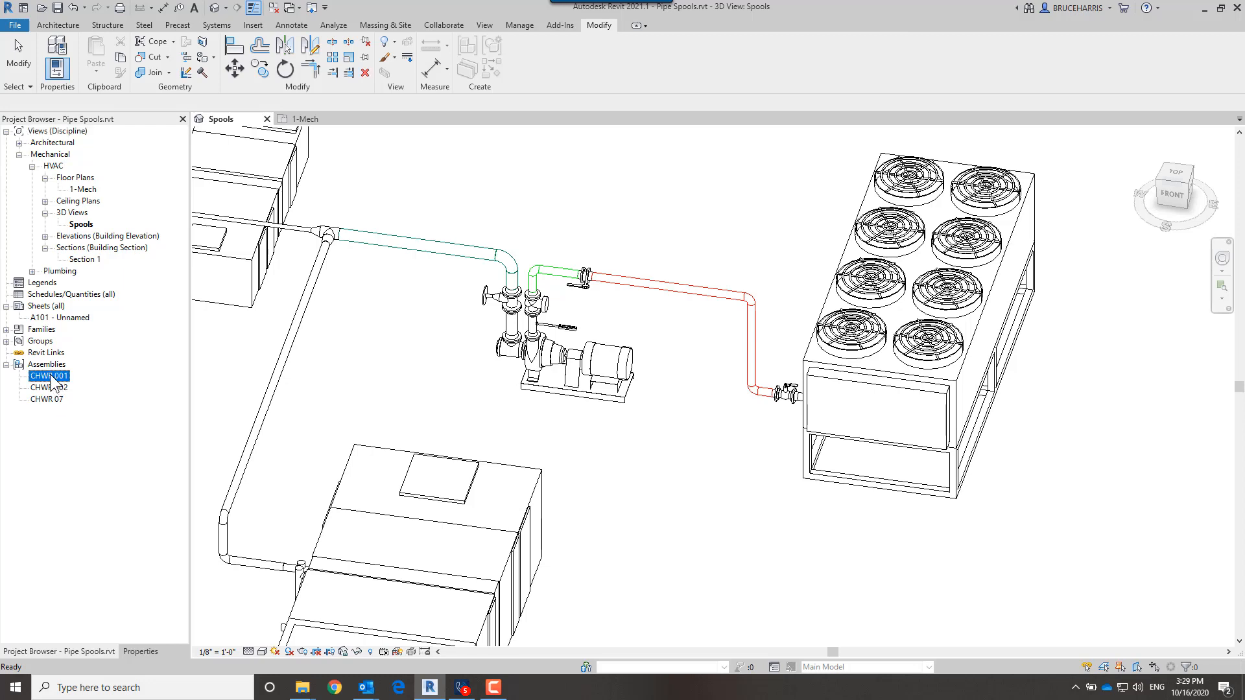
left_click(719, 294)
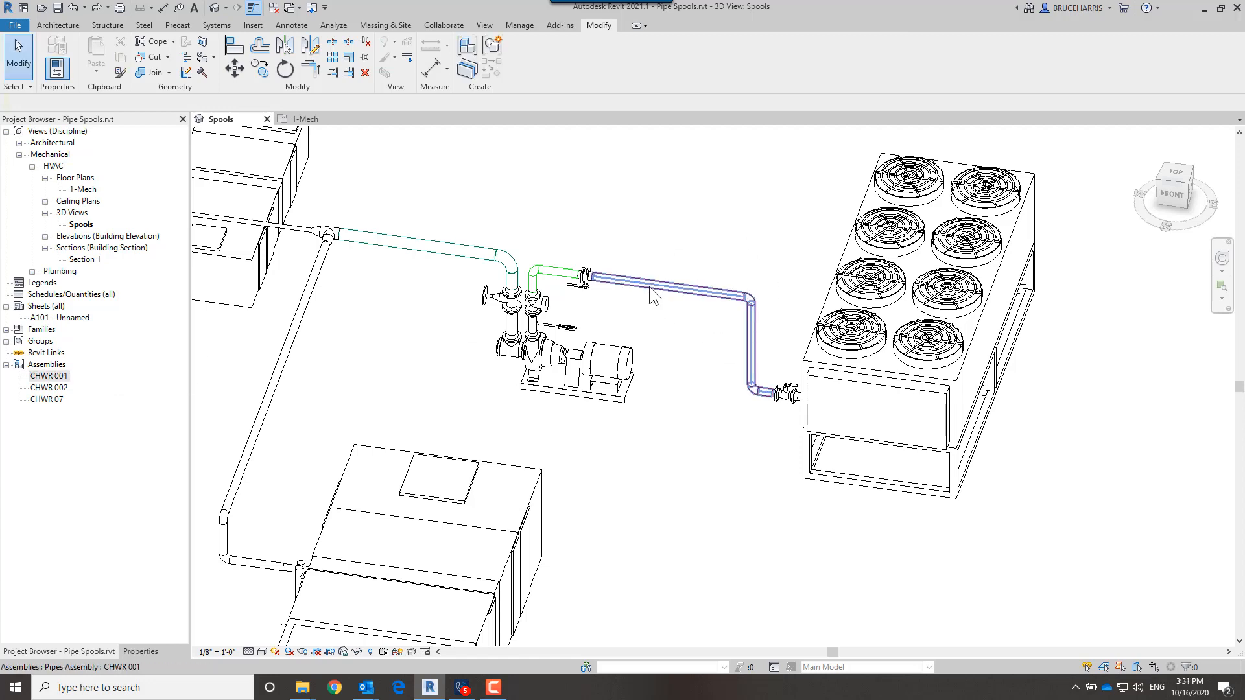
- Create CHWR 001 assembly views at 1/2" = 1'-0": 3D Ortho, Elevation Front, Pipe Schedule, Pipe Fitting Schedule and a B 11 x 17 Horizontal sheet
left_click(649, 287)
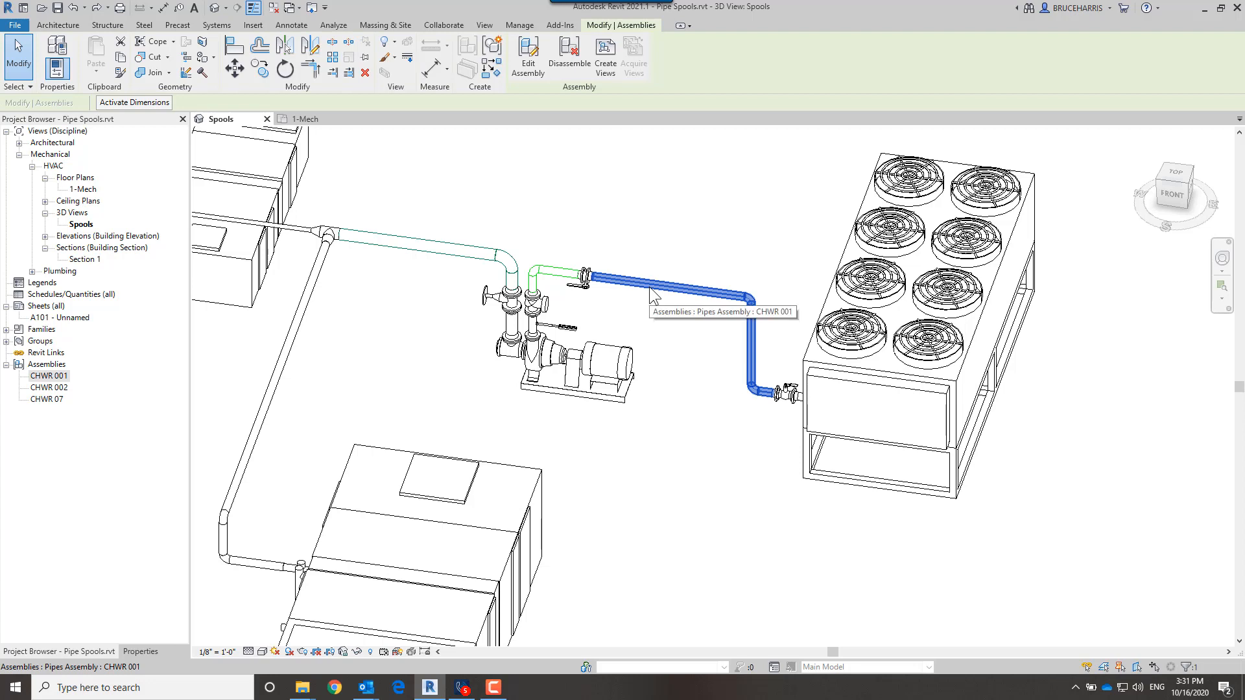
left_click(604, 51)
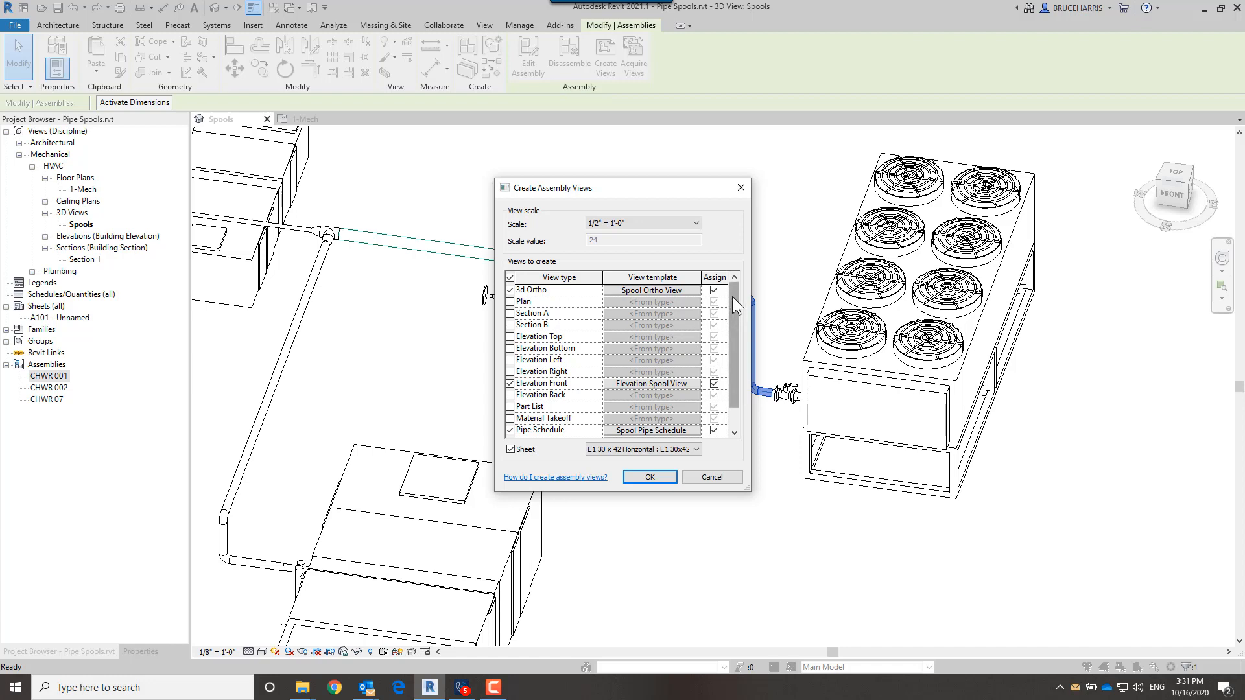
left_click_drag(733, 296, 728, 338)
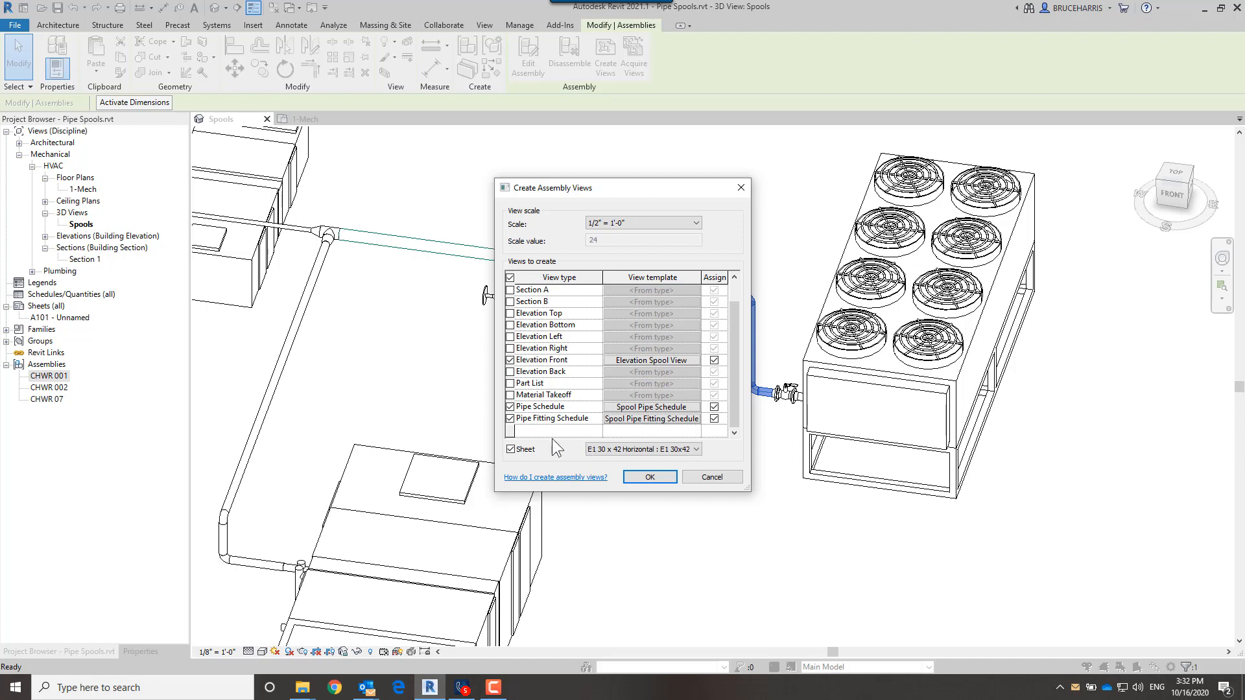
left_click(641, 449)
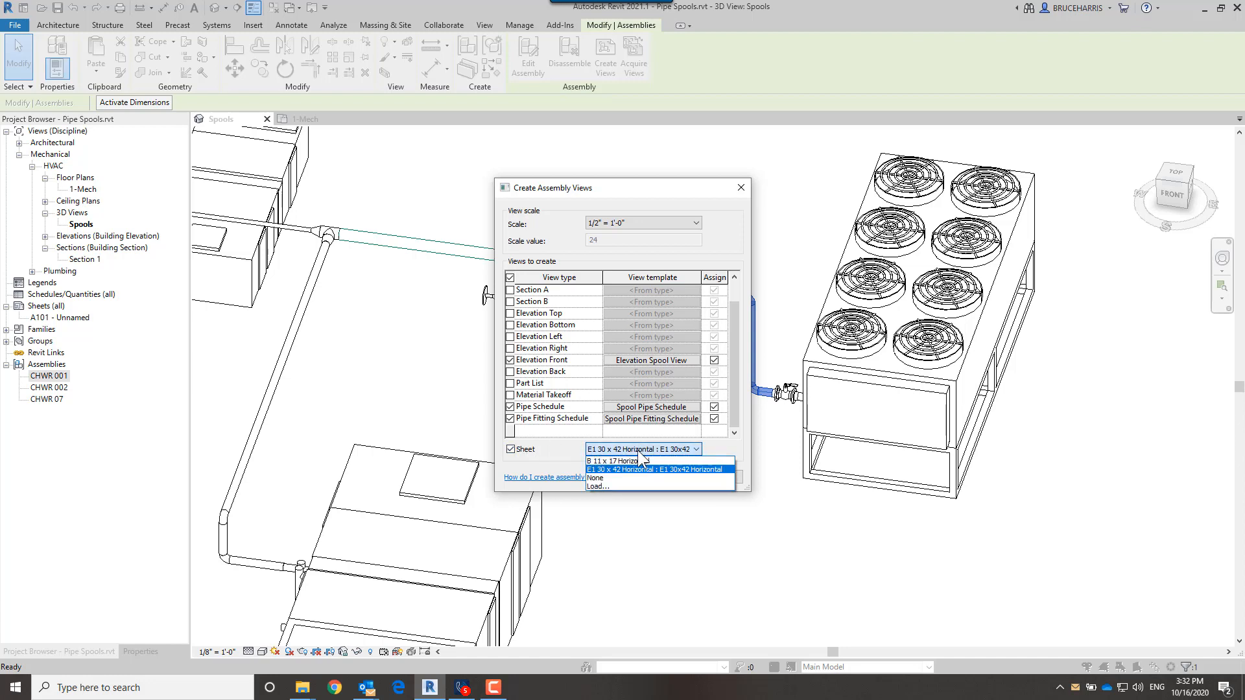
left_click(617, 460)
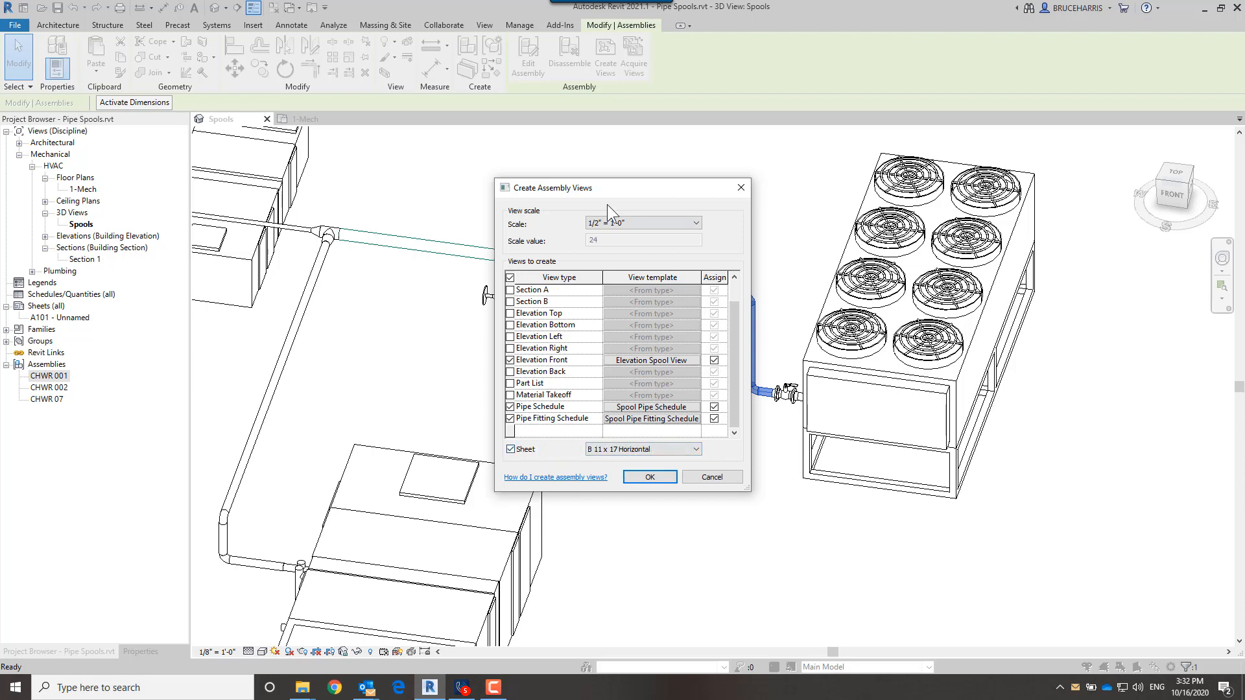
left_click(649, 477)
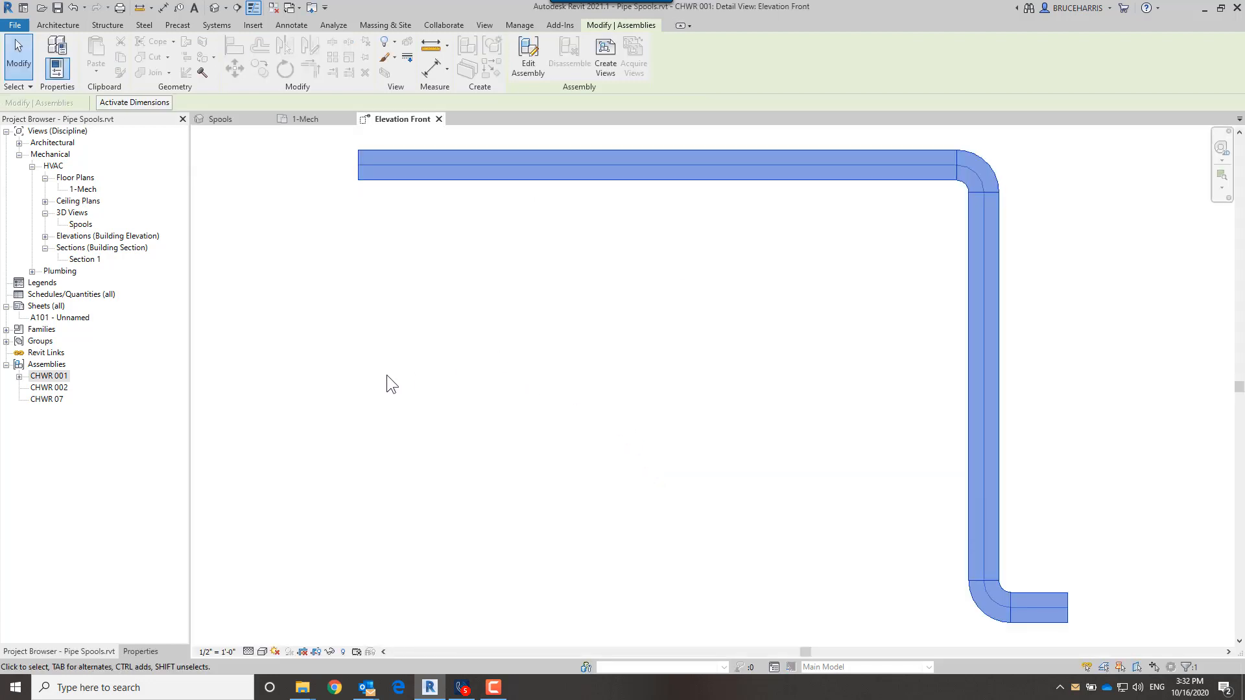
- Review the CHWR 001 assembly's 3D Ortho view, Elevation Front view, Pipe Fitting Schedule and Pipe Schedule
left_click(19, 376)
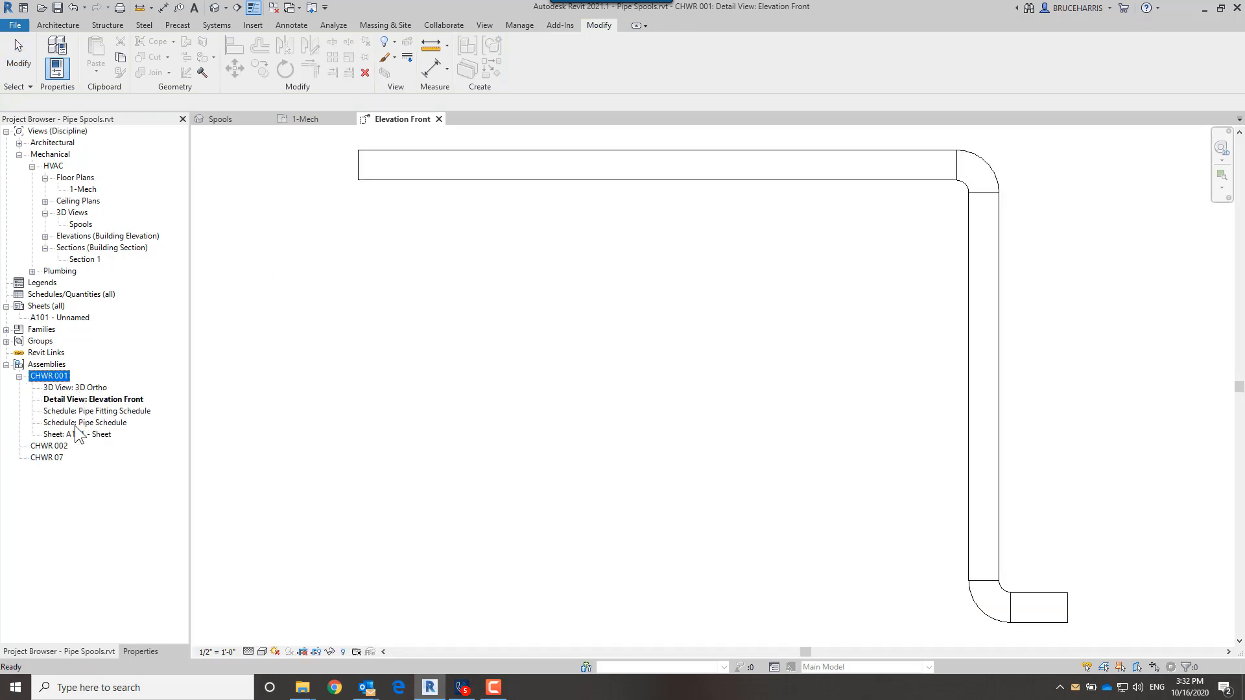
double_click(76, 387)
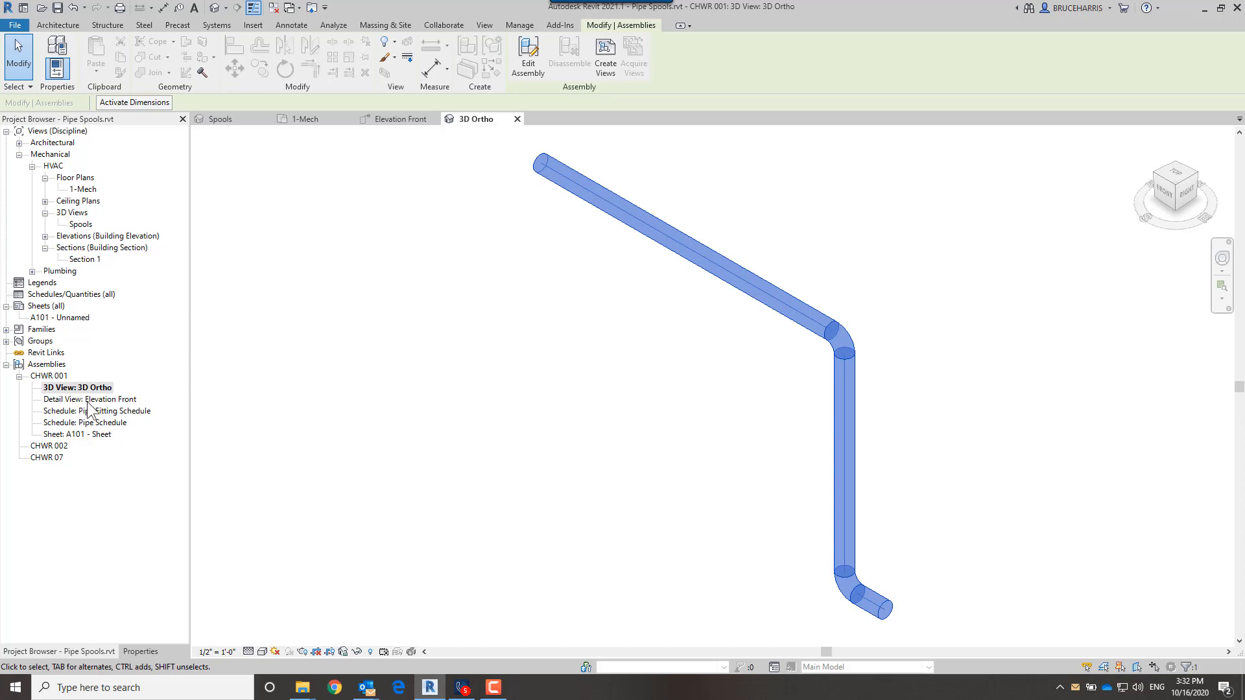
double_click(88, 400)
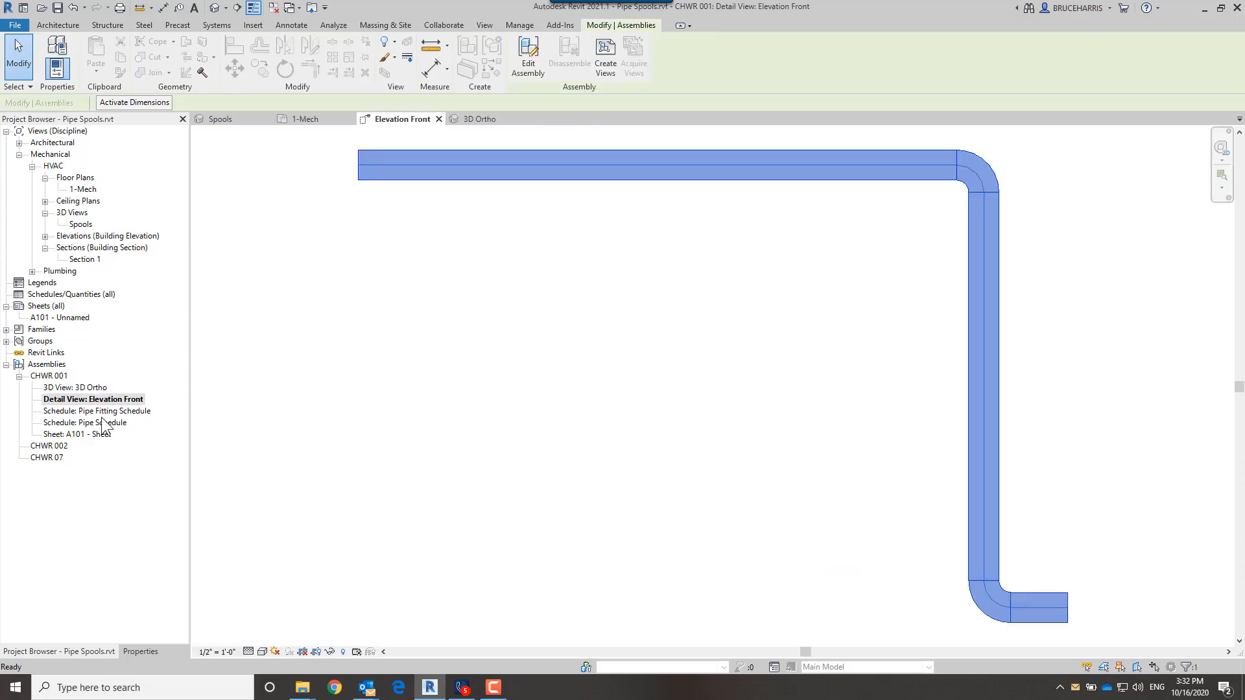
left_click(100, 415)
double_click(101, 413)
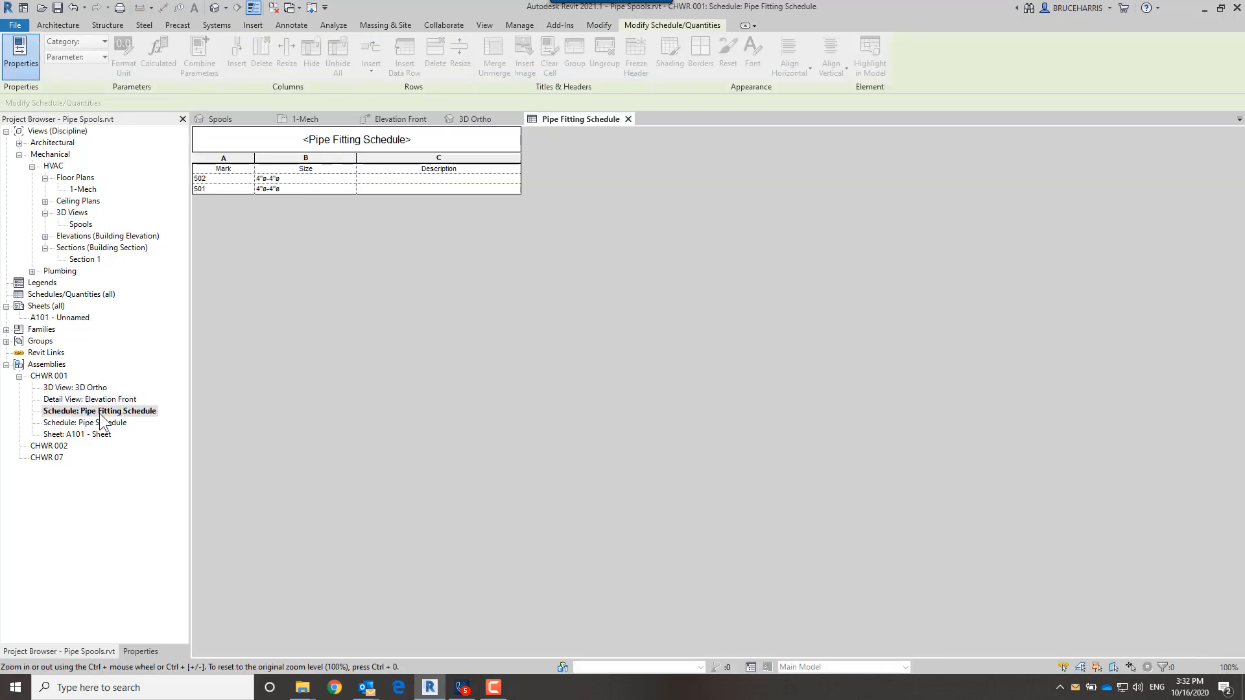
left_click(100, 424)
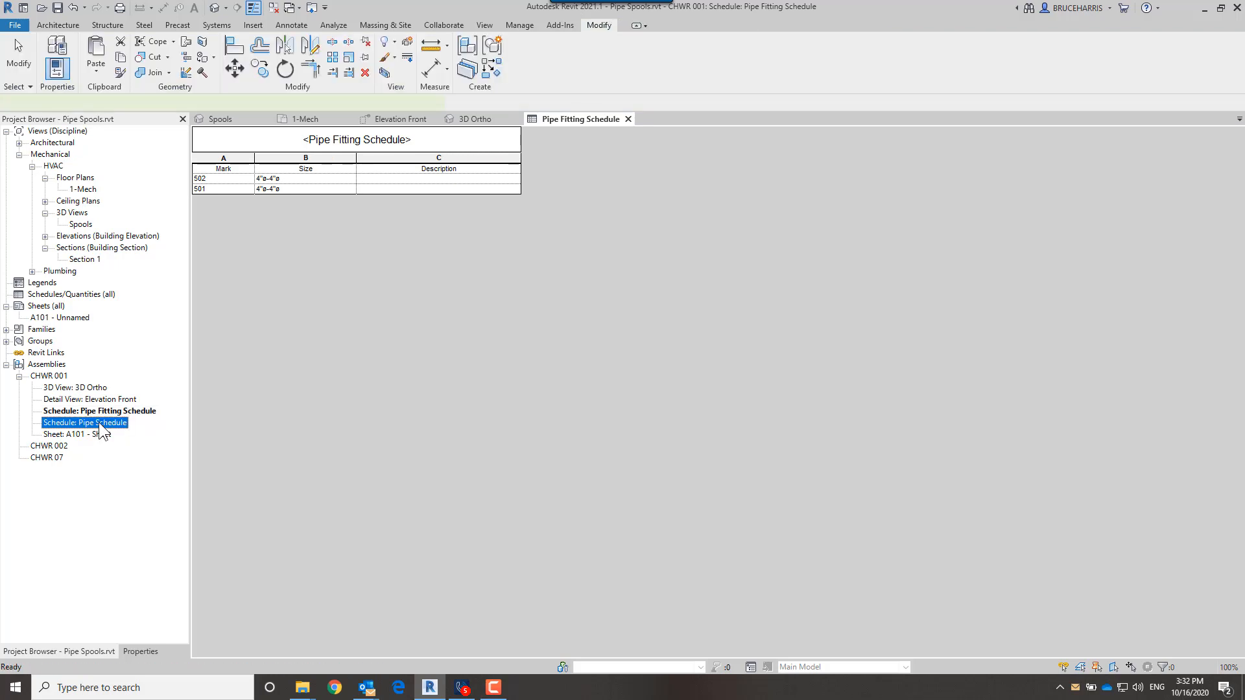
double_click(101, 424)
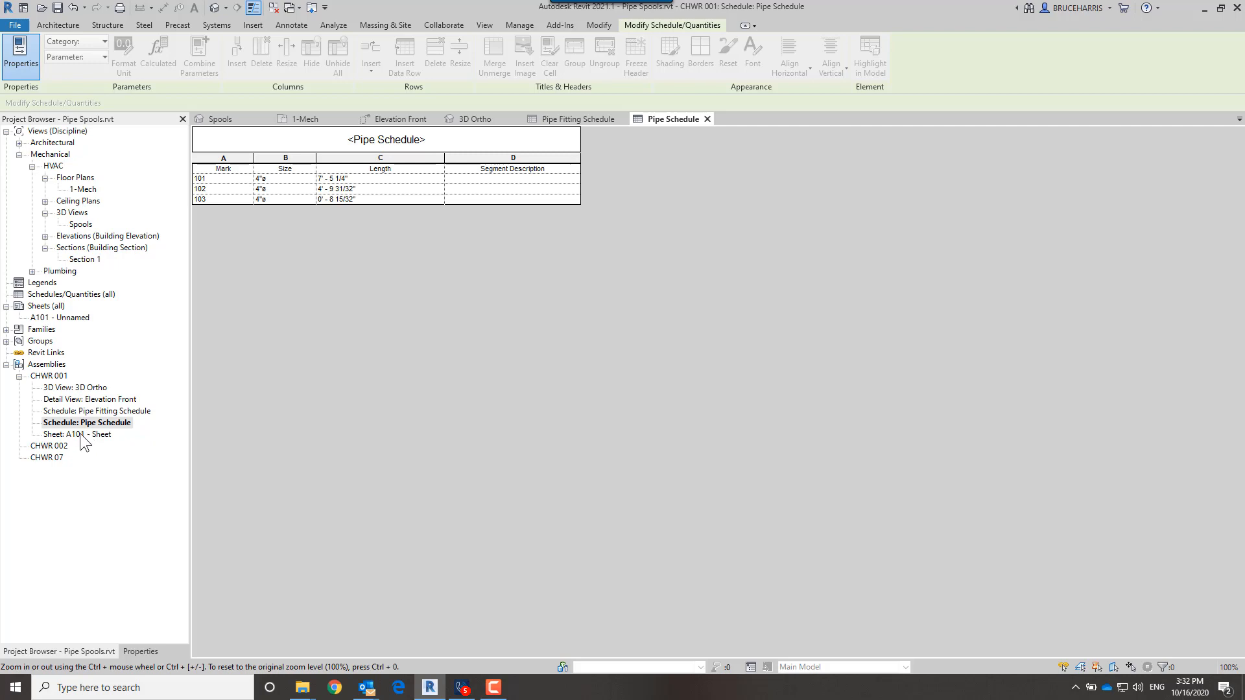
- Open the CHWR 001 3D Ortho view, then save its orientation and lock it for tagging
double_click(87, 389)
left_click(541, 280)
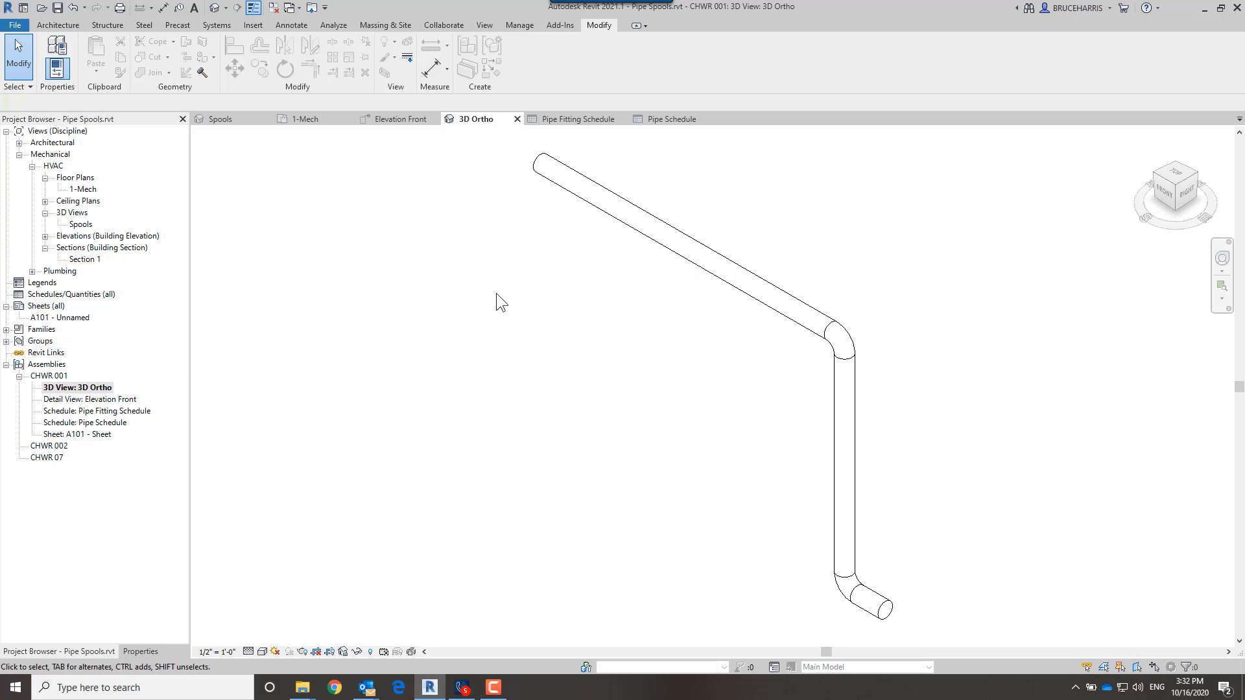
left_click(284, 26)
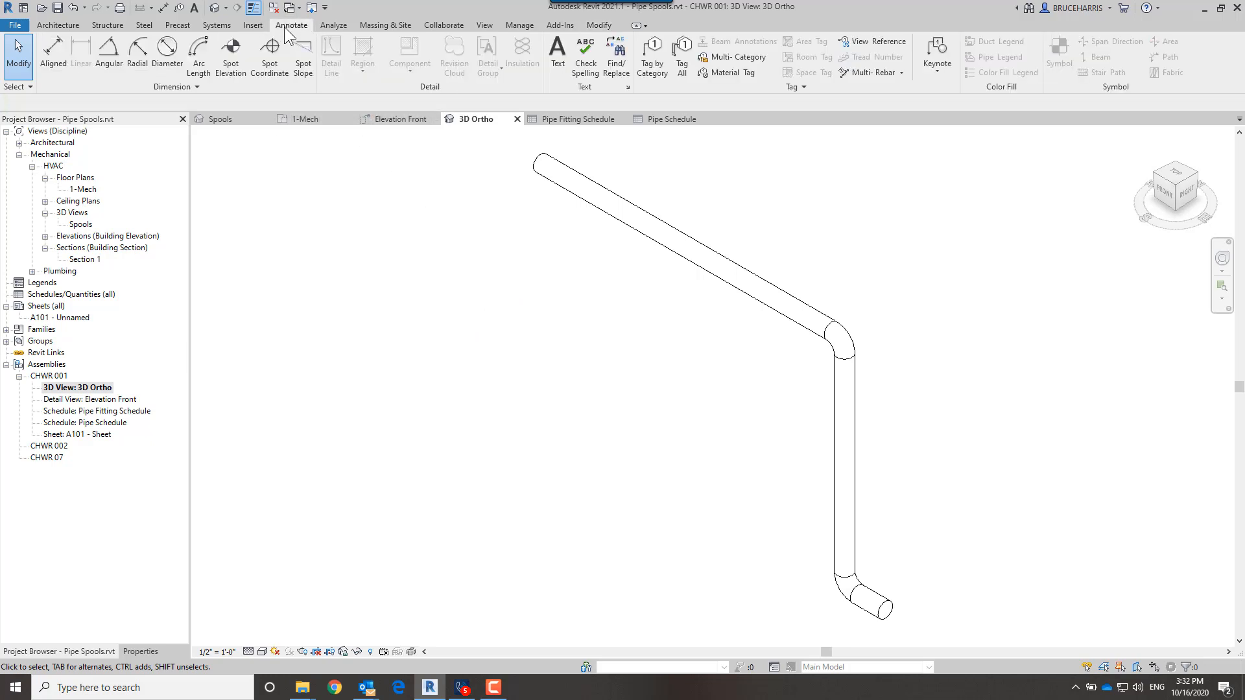
left_click(652, 56)
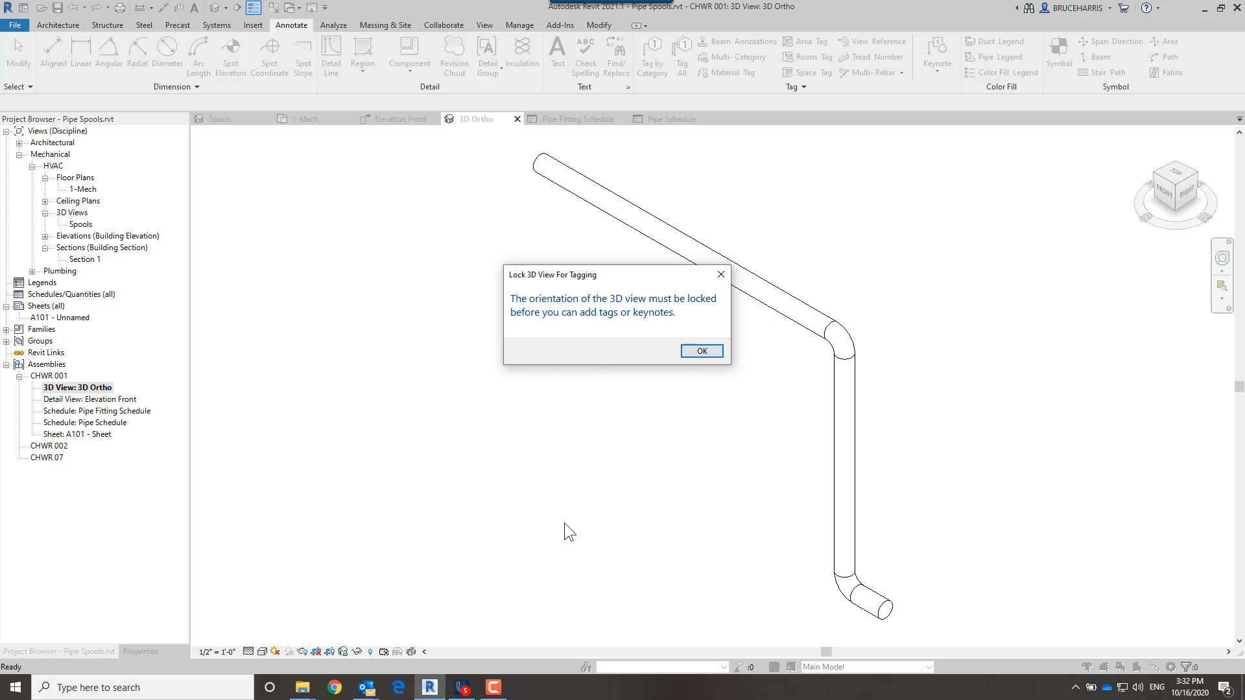
left_click(699, 354)
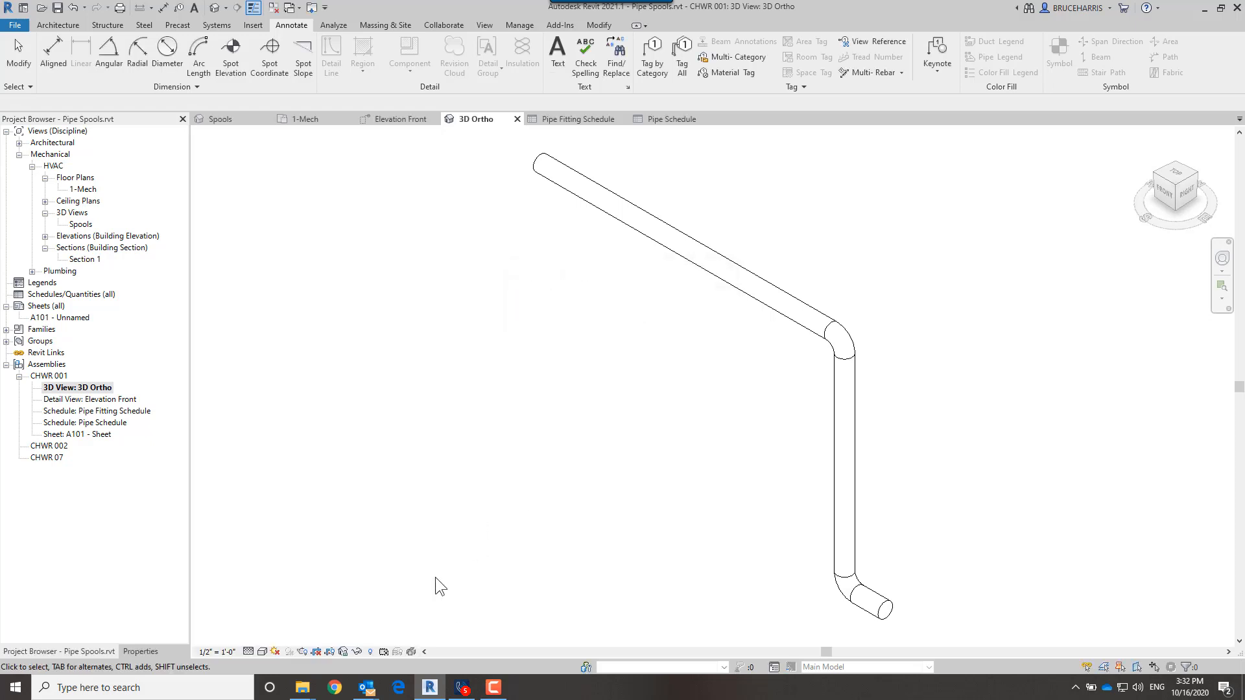
left_click(343, 653)
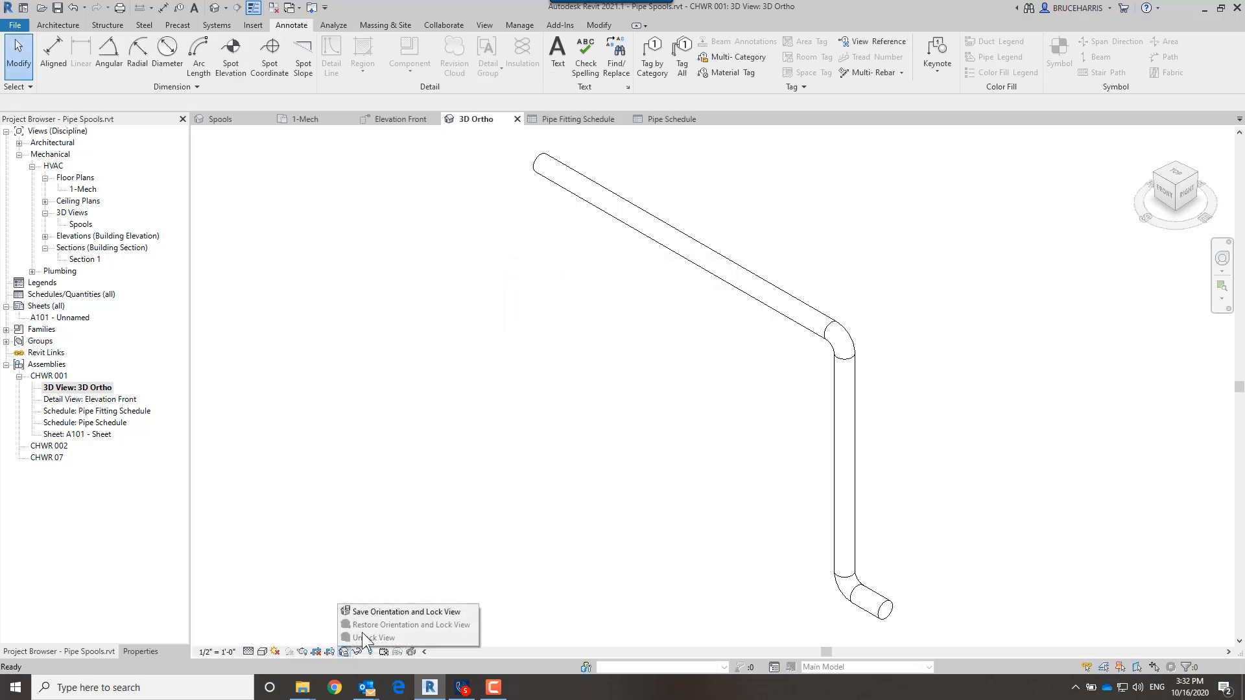
left_click(378, 614)
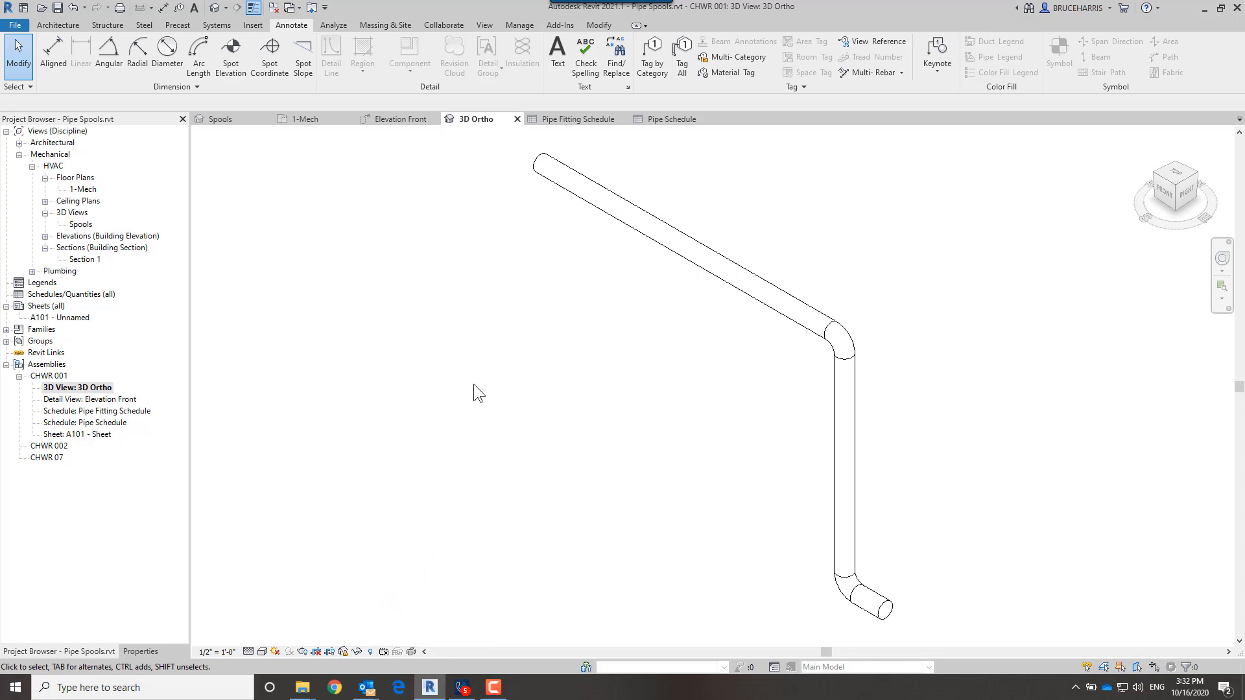
- Tag the three pipes in the 3D Ortho view by category, placing each tag beside its pipe with a free-end leader
left_click(647, 57)
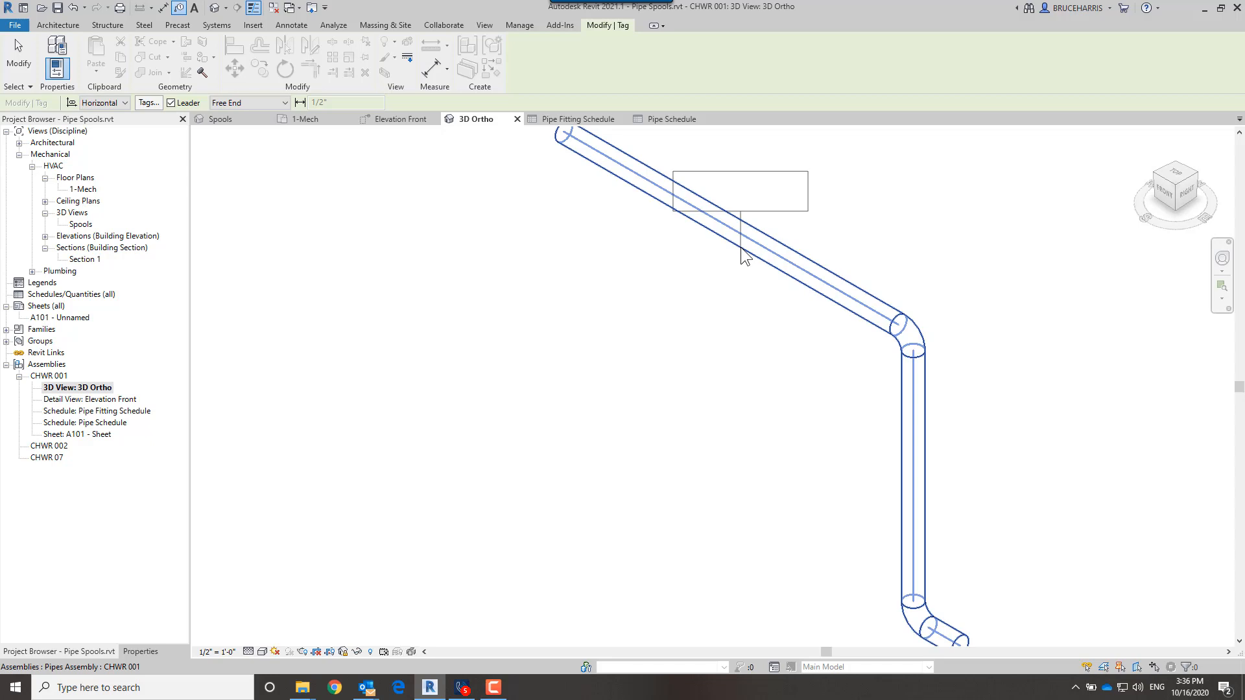
left_click(742, 250)
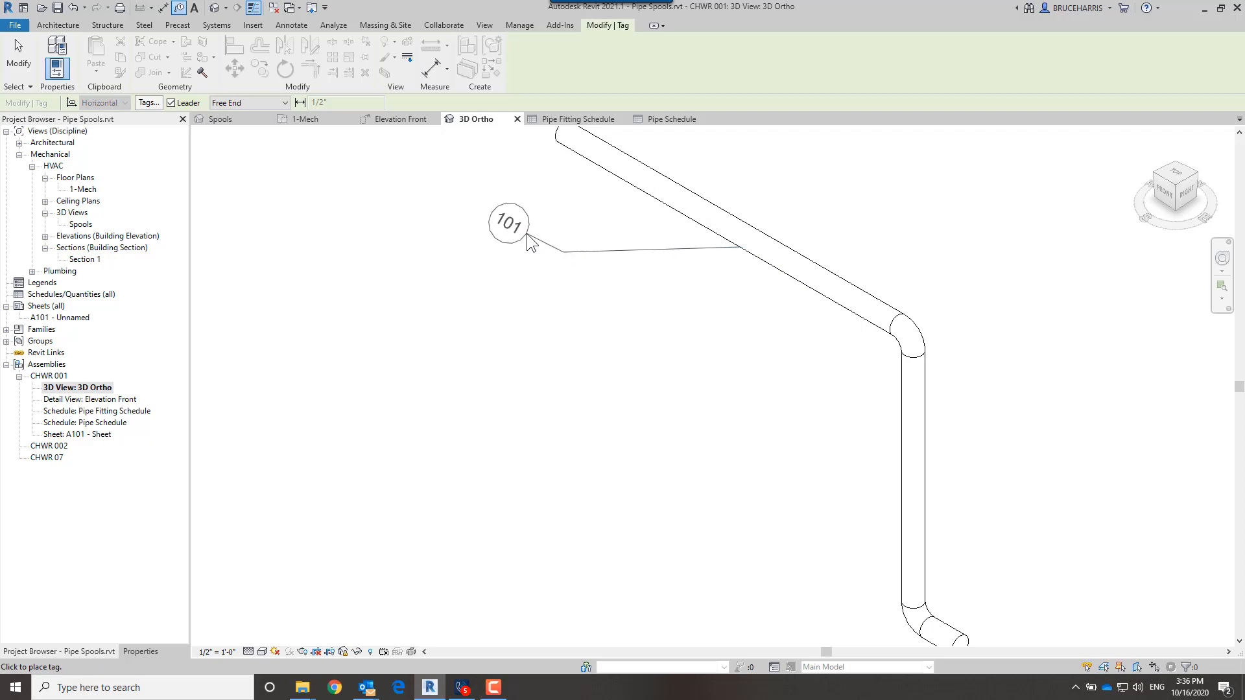
left_click(527, 234)
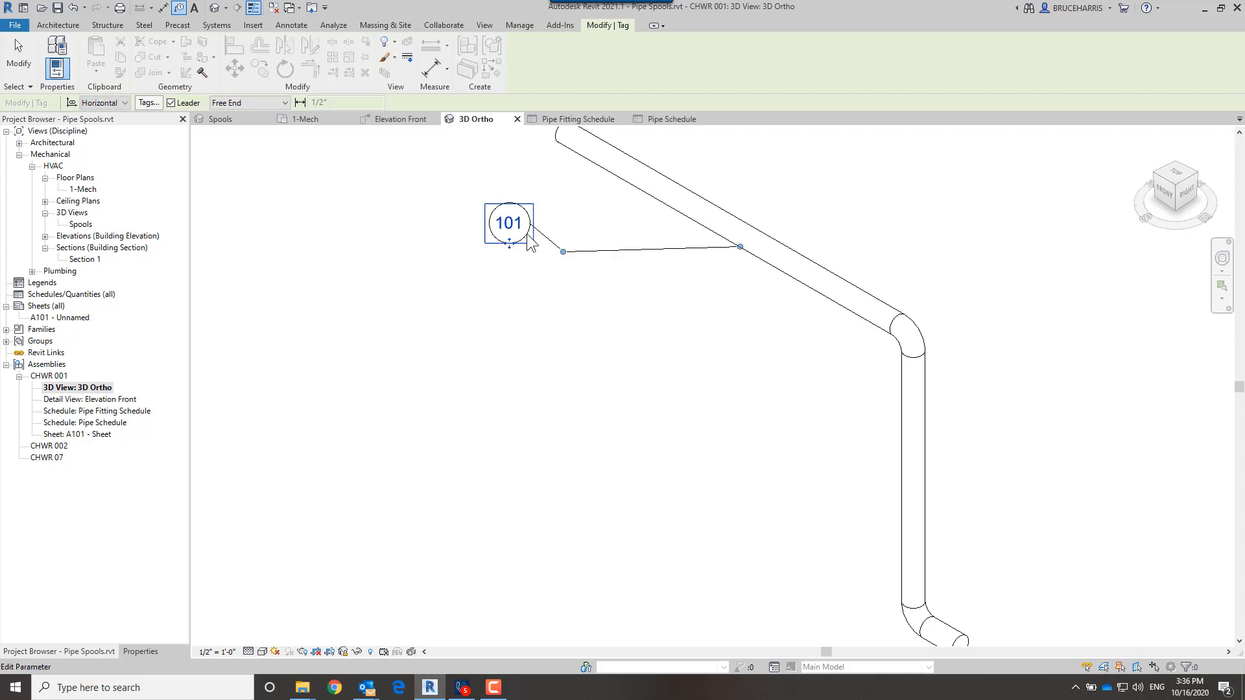
left_click(928, 417)
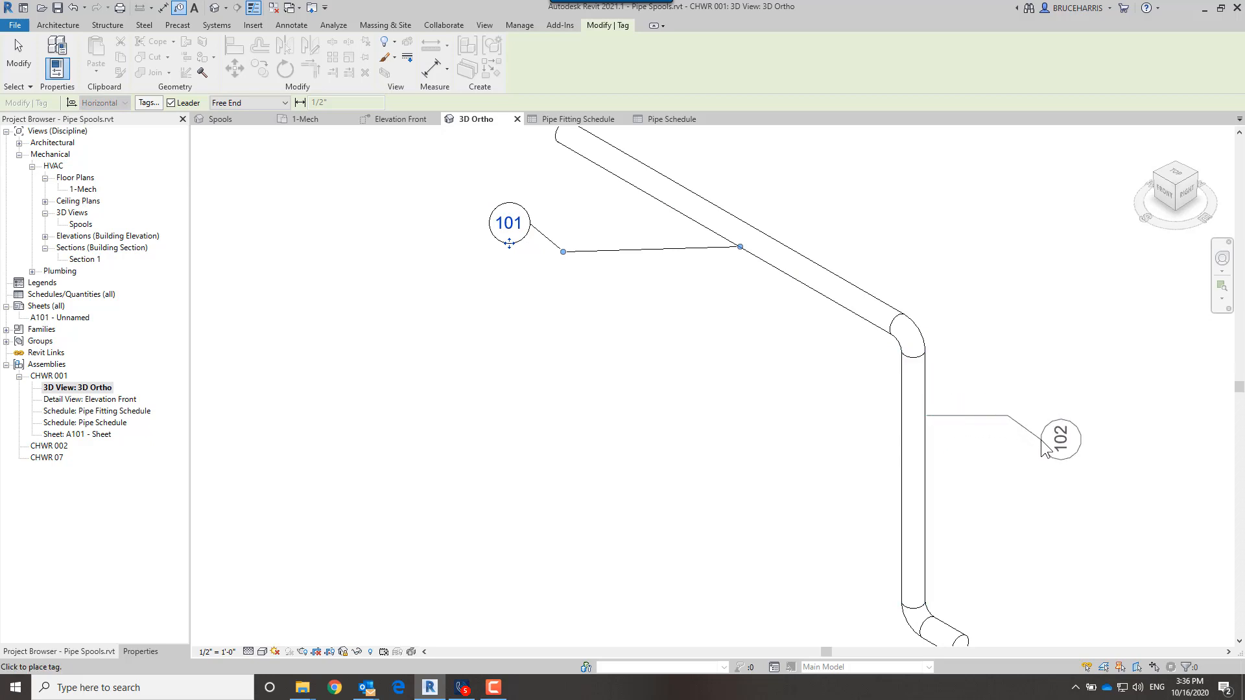
left_click(1042, 443)
middle_click_drag(970, 555, 914, 463)
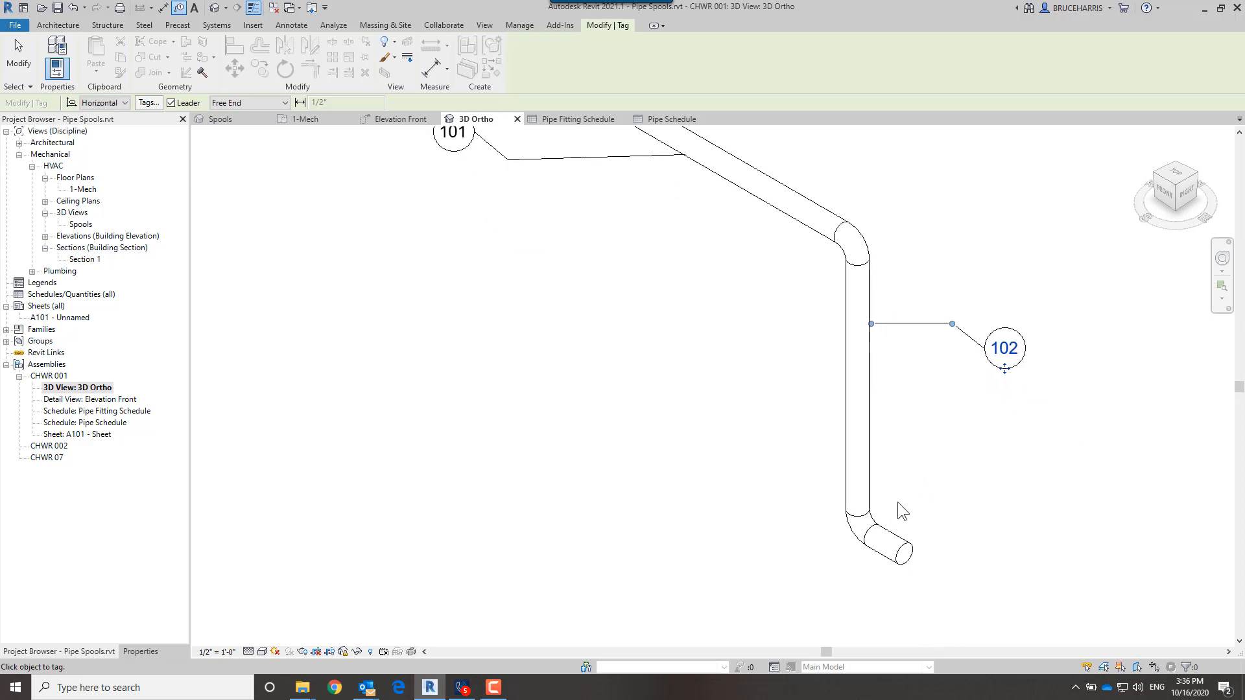
left_click(895, 538)
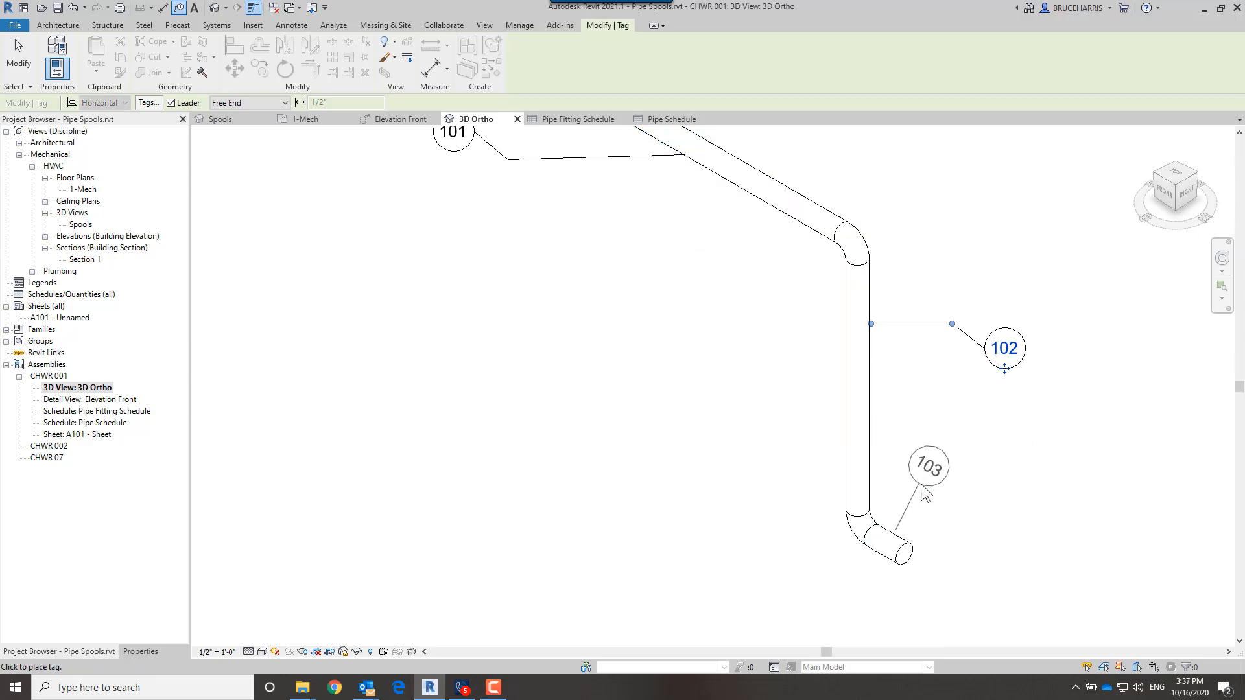
left_click(964, 496)
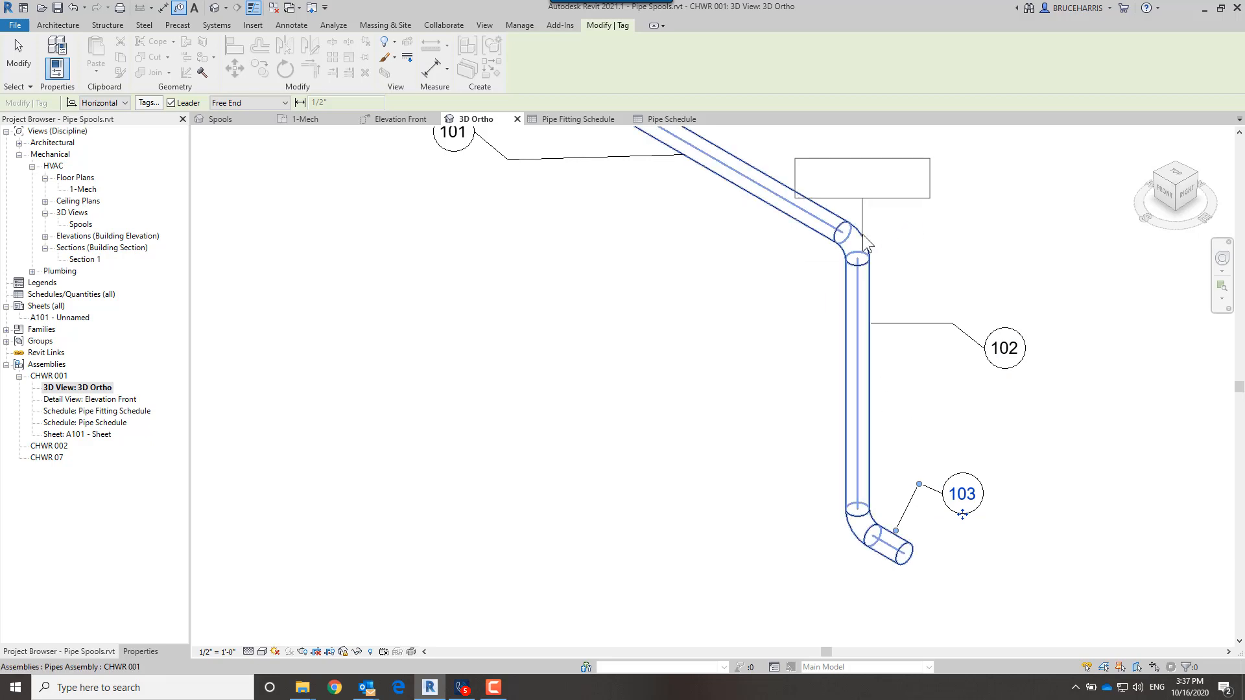
- Tag the upper and lower elbows in the 3D Ortho view with leaders and finish tagging
key("Tab")
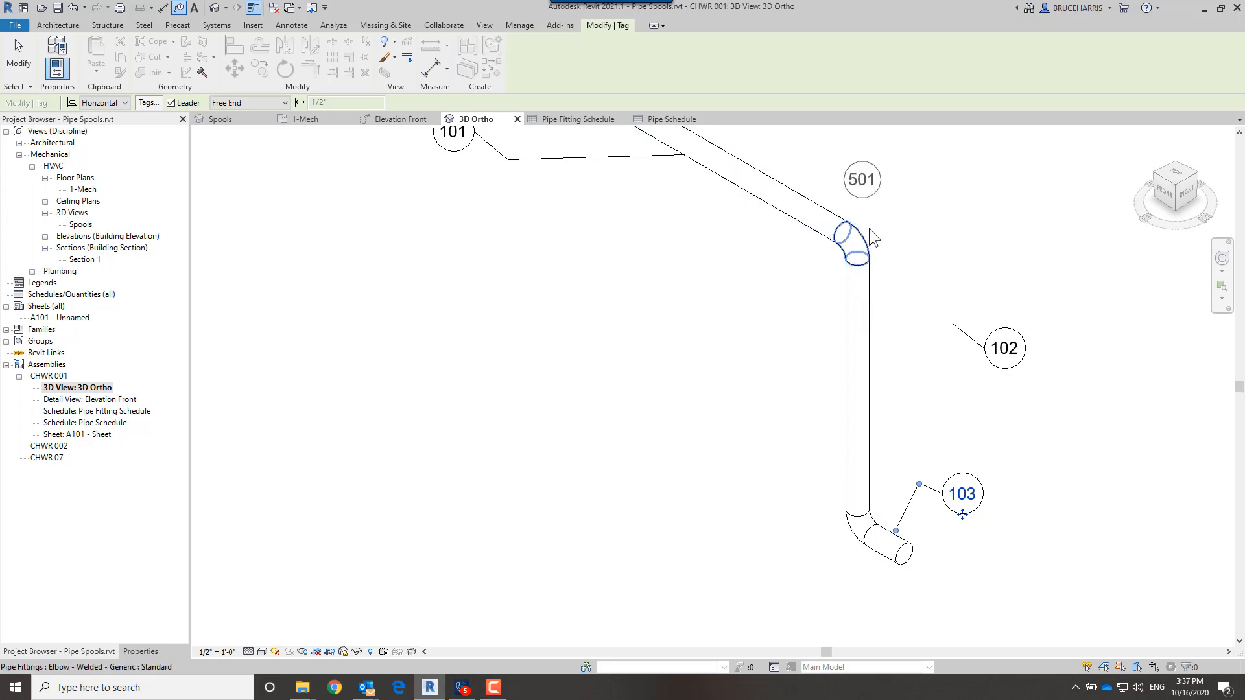
left_click(869, 229)
left_click(916, 197)
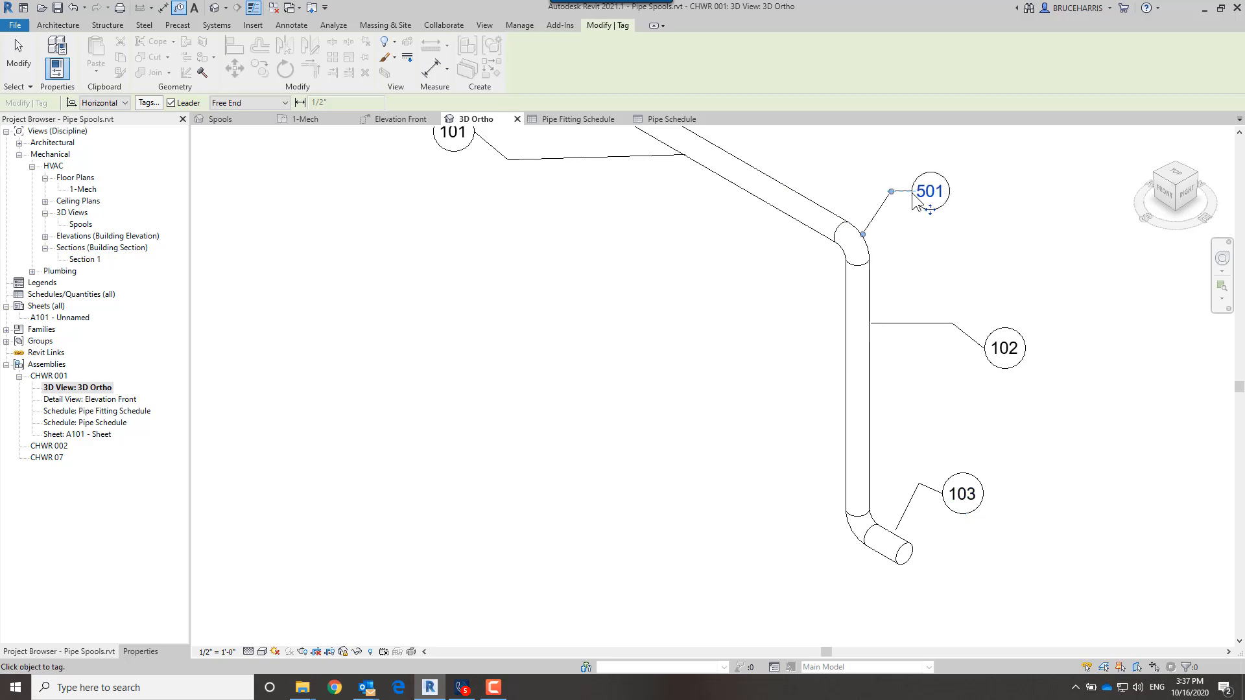
key("Tab")
left_click(852, 538)
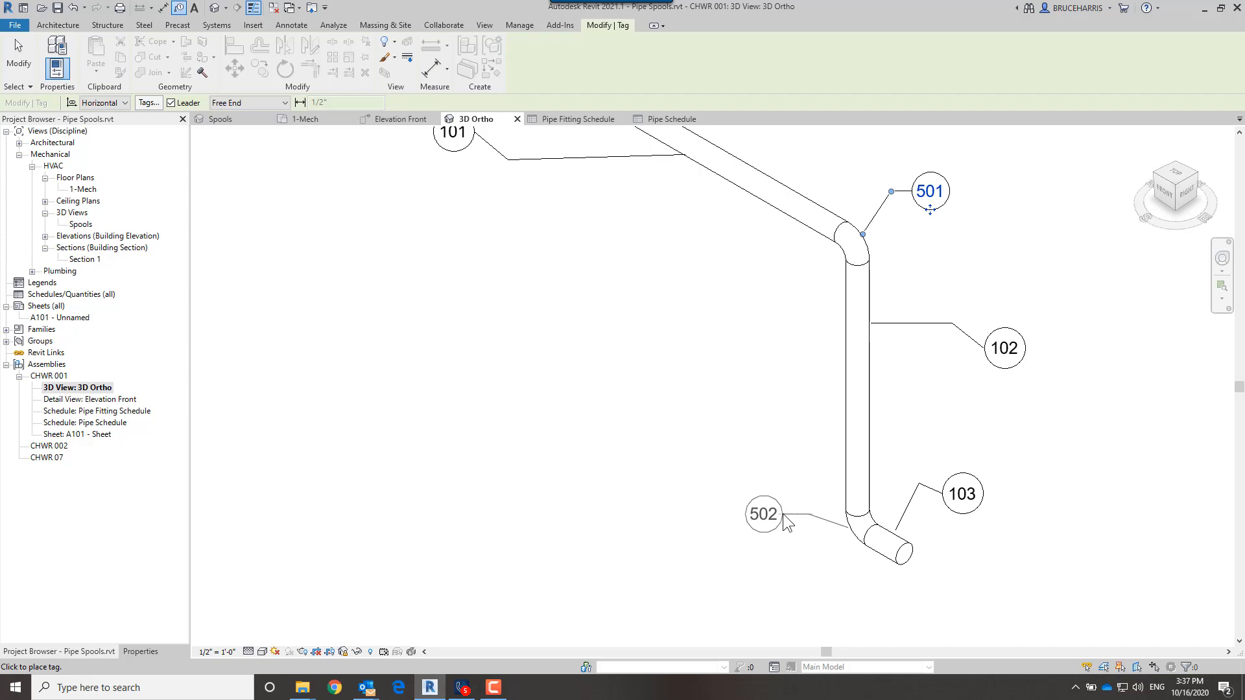
left_click(783, 515)
key("Escape")
key("Escape")
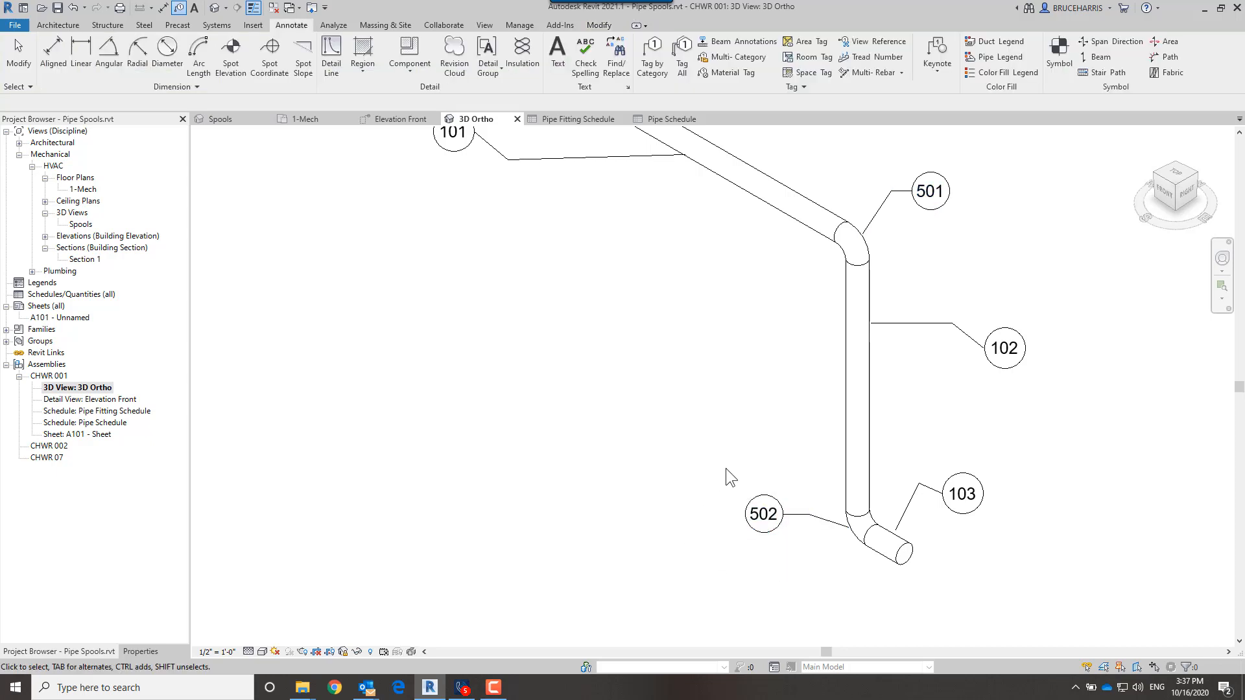
- Tag the three pipes in the CHWR 001 Elevation Front view by category, placing each tag beside its pipe with a free-end leader
scroll(634, 448, "down", 2)
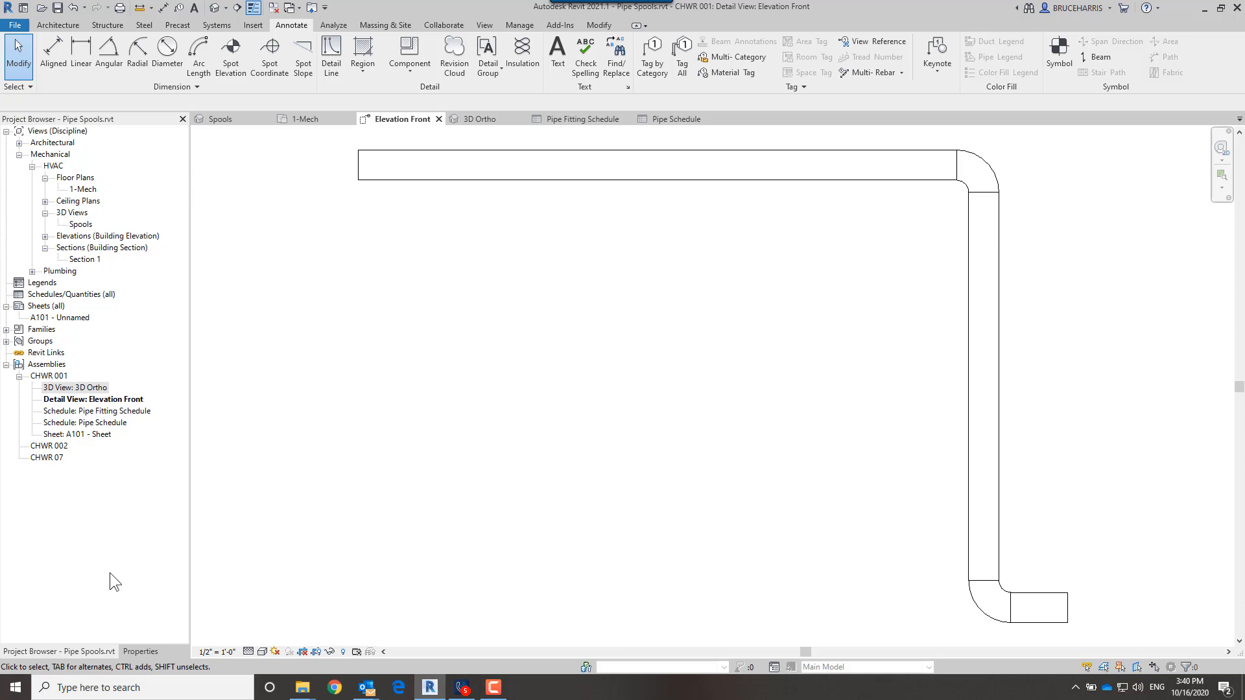
left_click(652, 57)
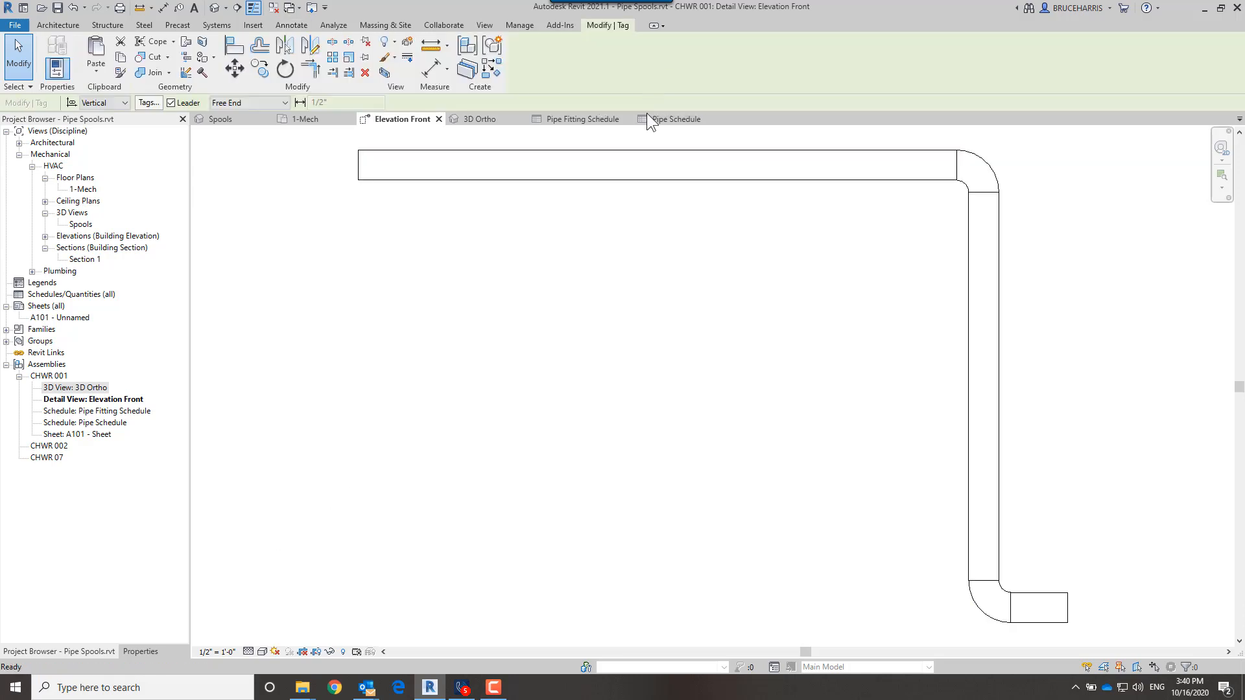
left_click(573, 183)
left_click(575, 279)
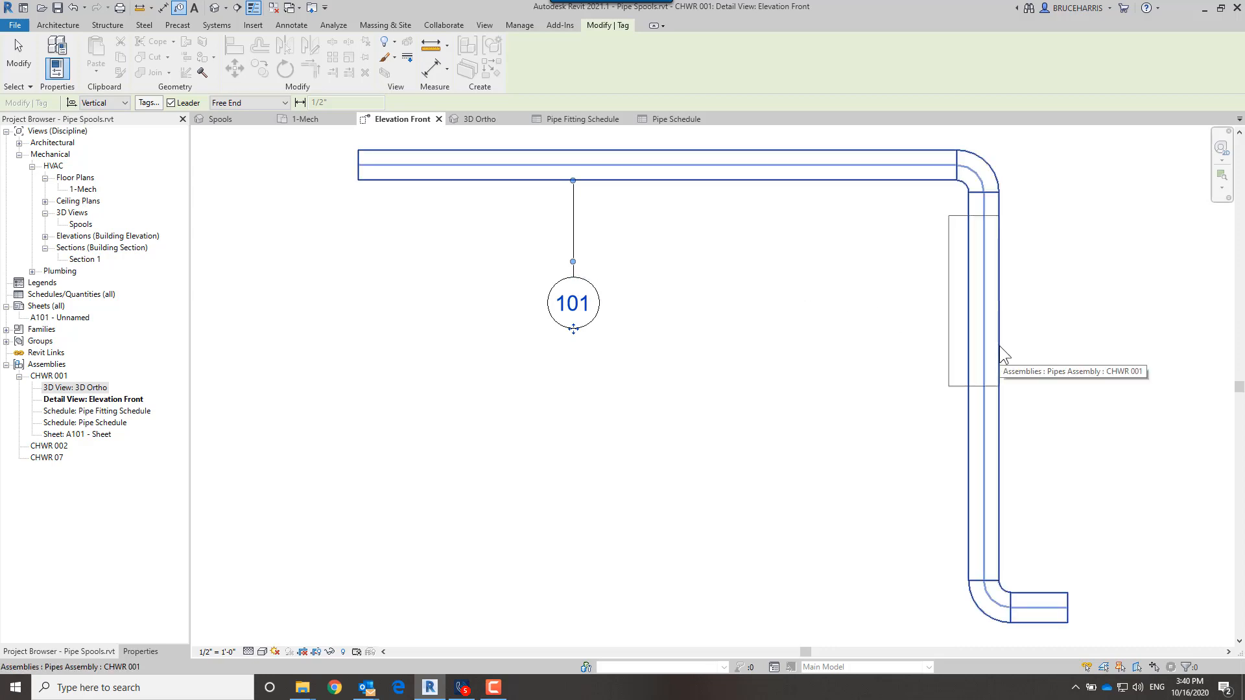
key("Tab")
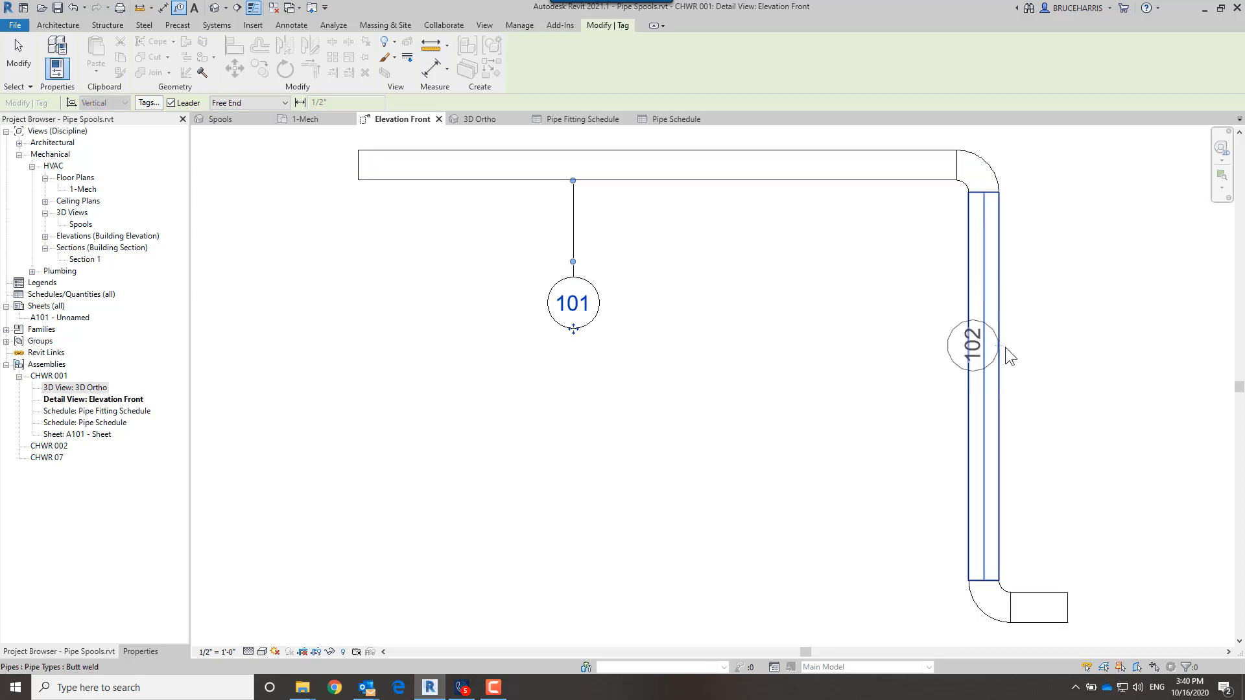
left_click(1004, 347)
left_click(1066, 350)
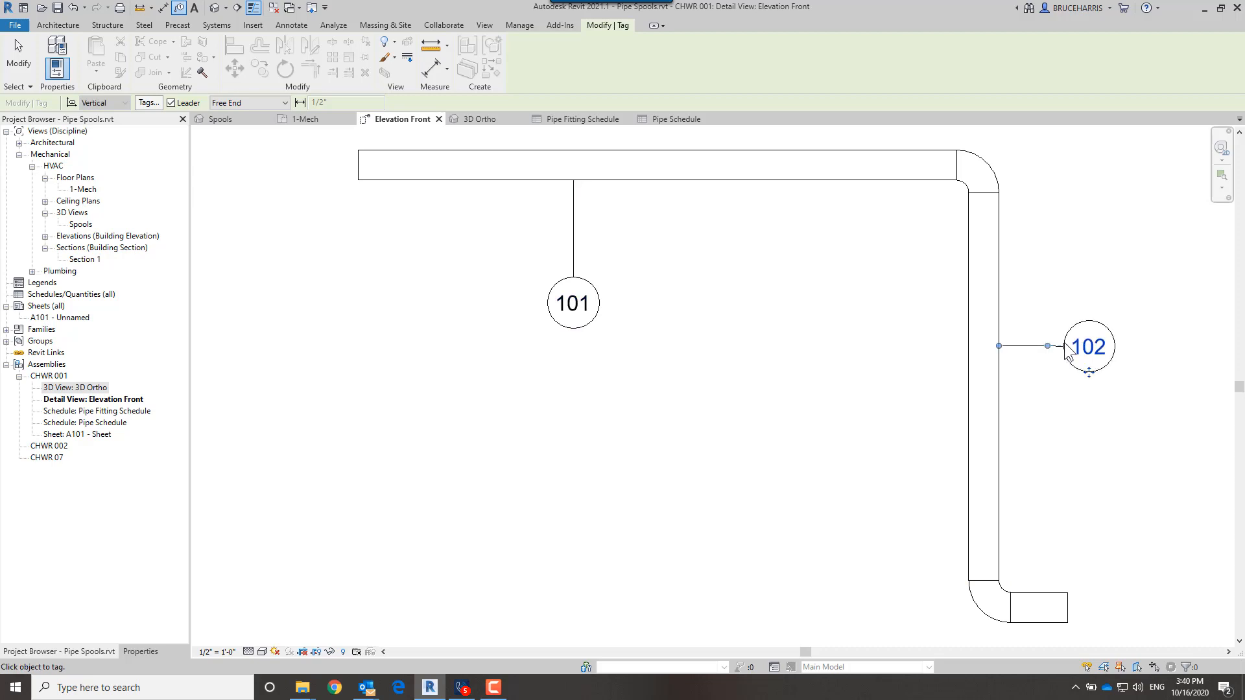
key("Tab")
left_click(1049, 579)
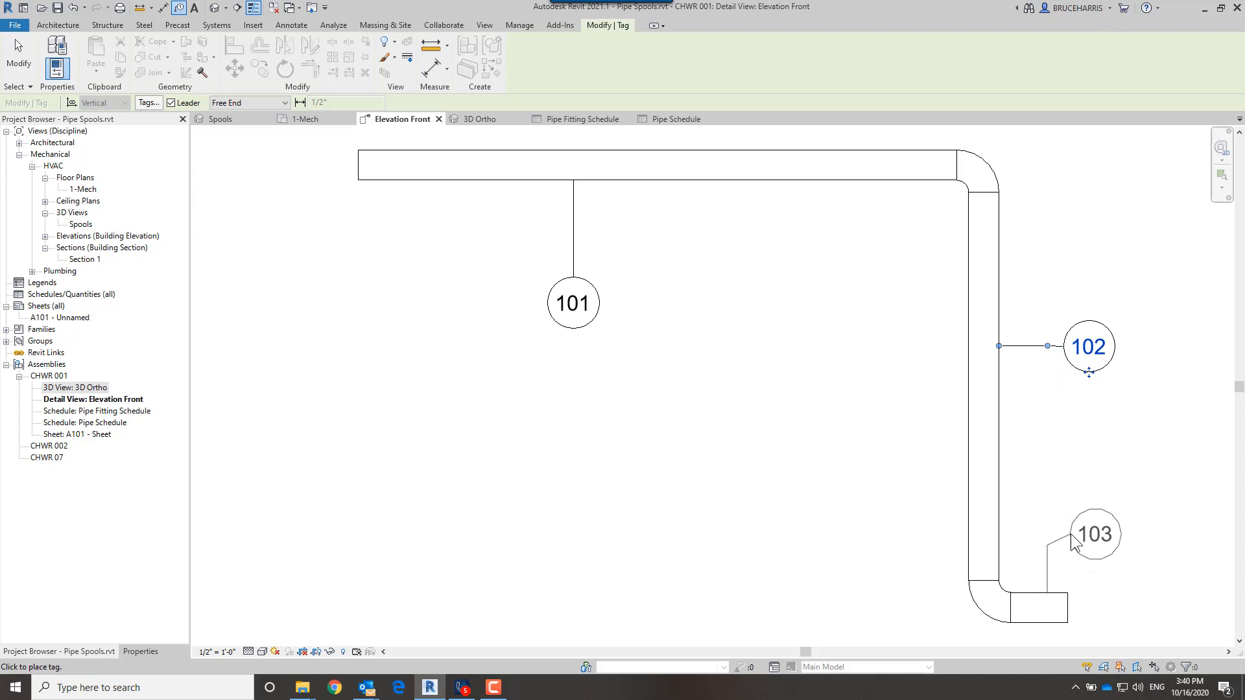
left_click(1071, 536)
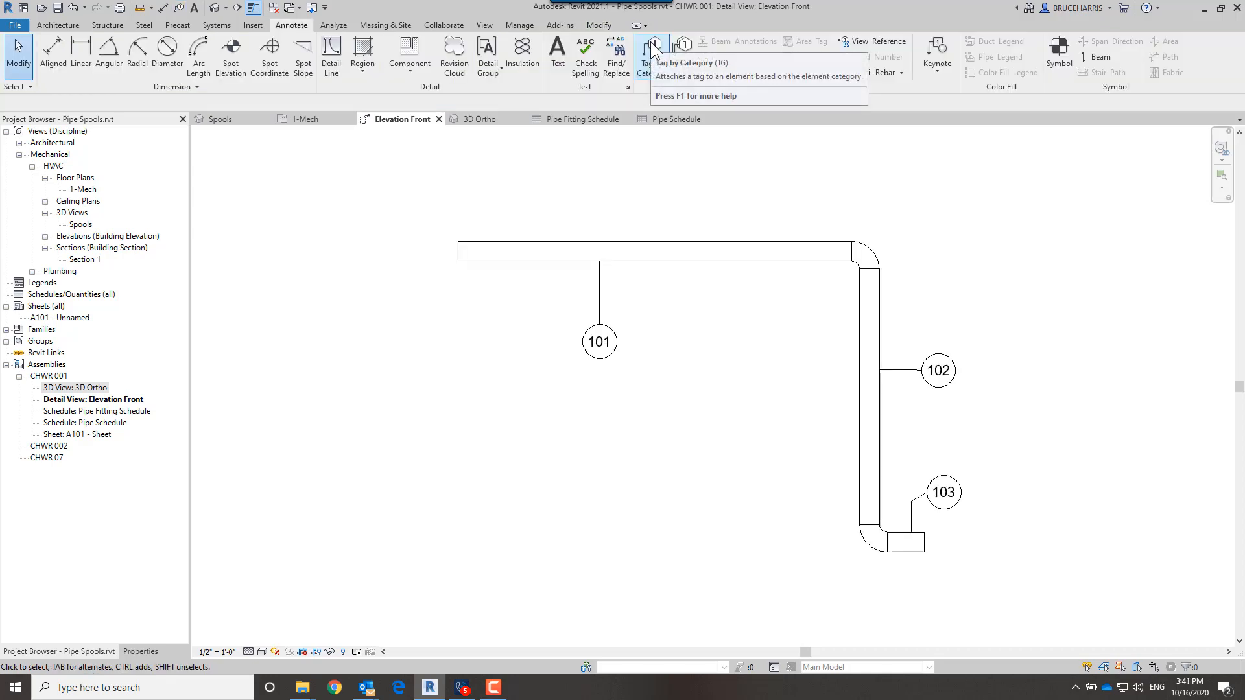
- Tag the upper and lower elbows in the Elevation Front view by category, using horizontal tags with free-end leaders
left_click(652, 52)
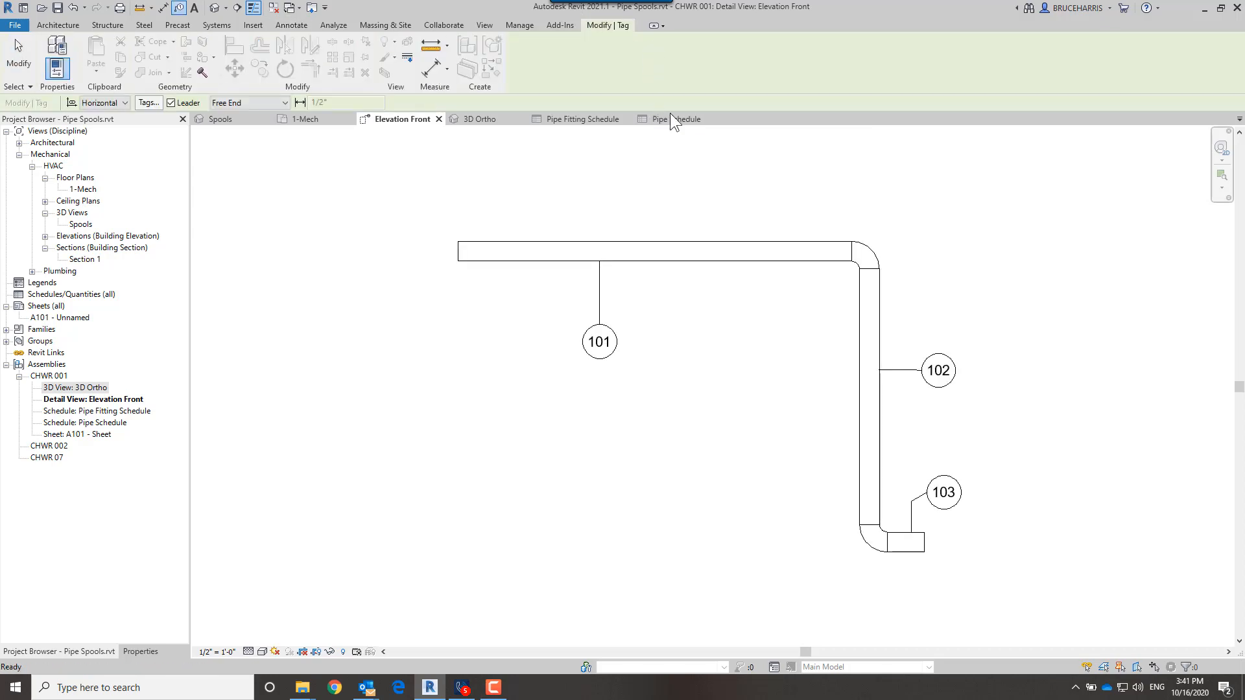
key("Tab")
left_click(869, 251)
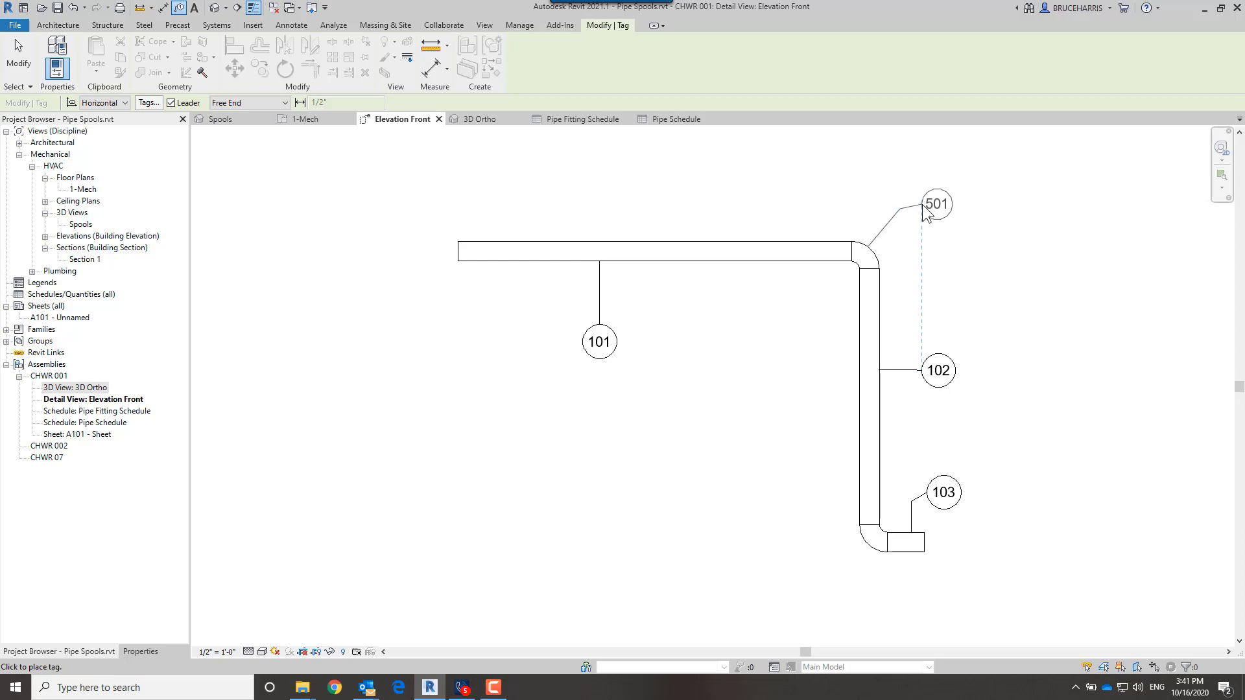
left_click(944, 219)
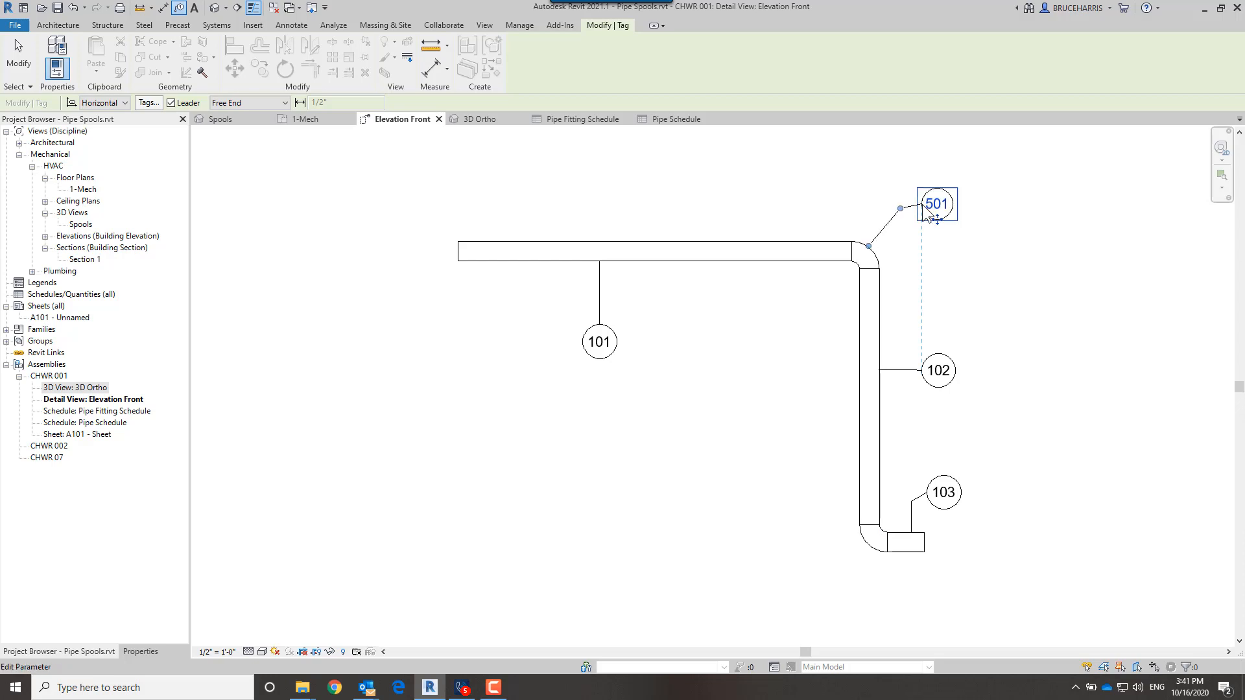
left_click(870, 543)
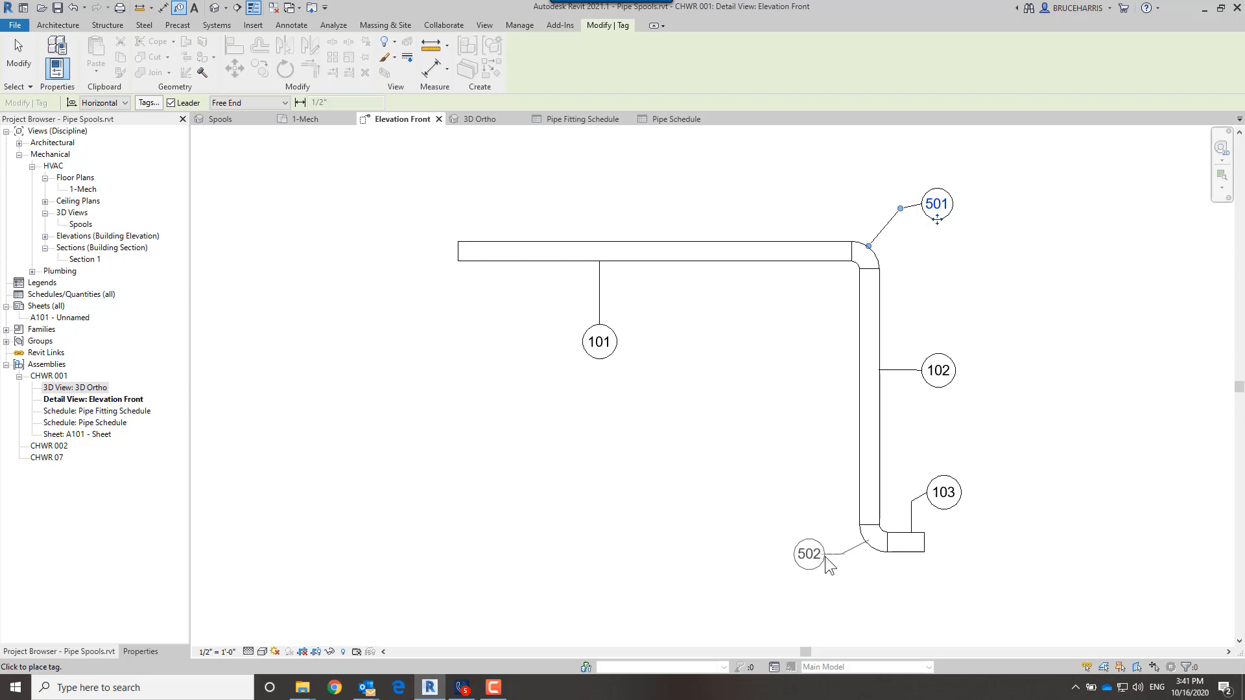
left_click(825, 557)
- Add an aligned dimension above the upper horizontal pipe, from its open end to the vertical pipe's centerline
left_click(289, 25)
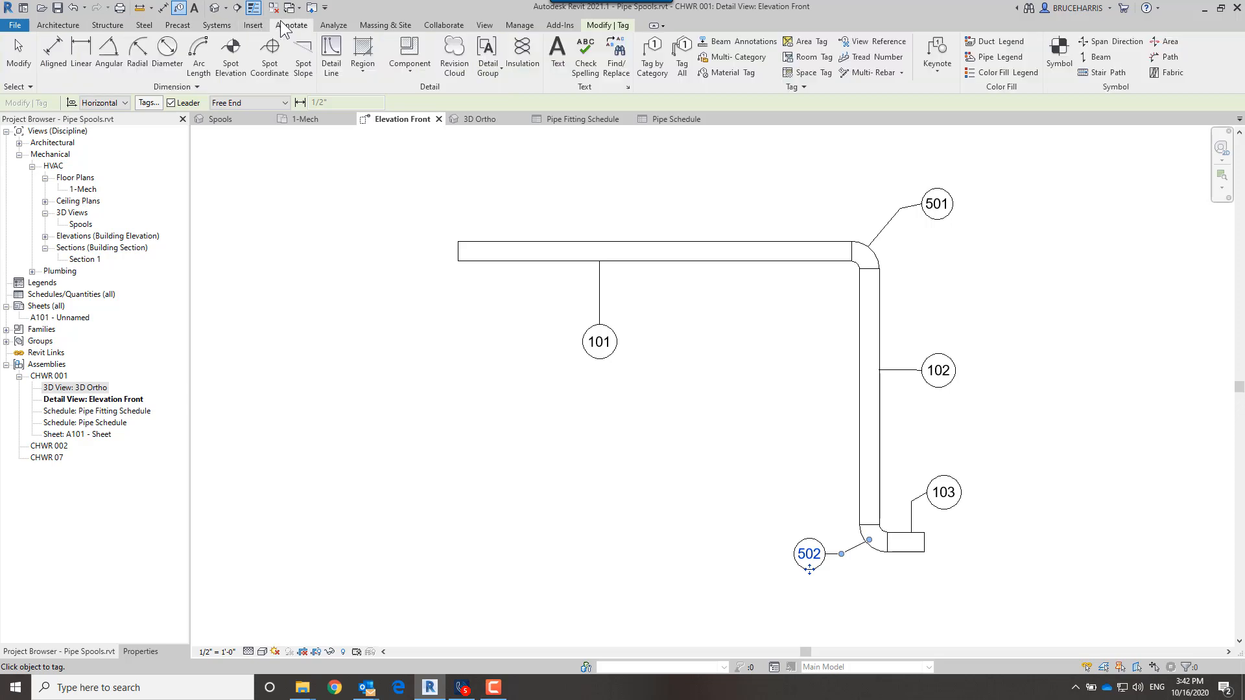
left_click(53, 55)
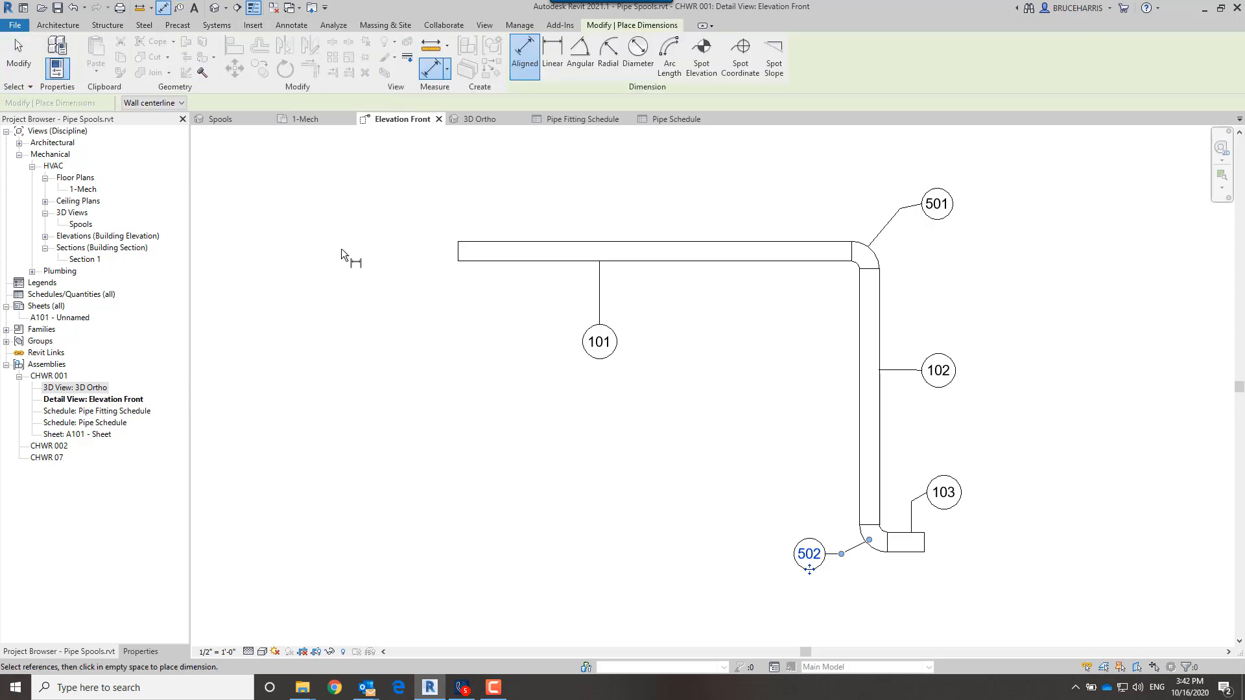
left_click(457, 251)
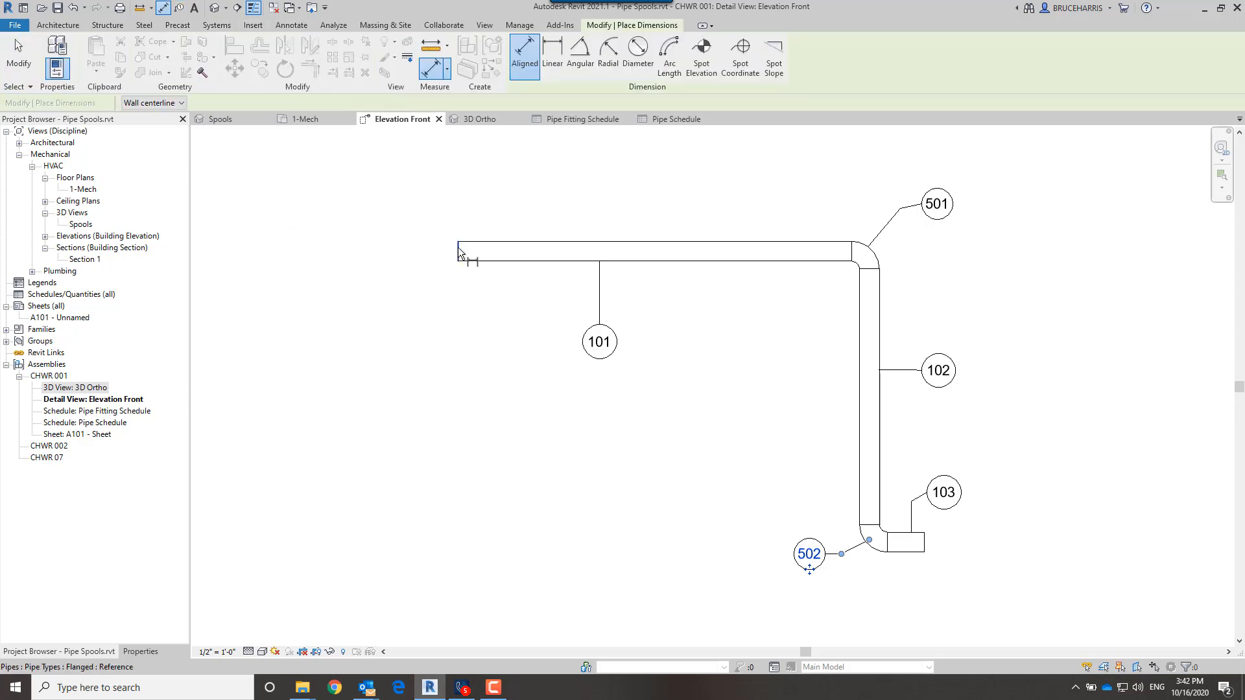
left_click(871, 286)
left_click(838, 193)
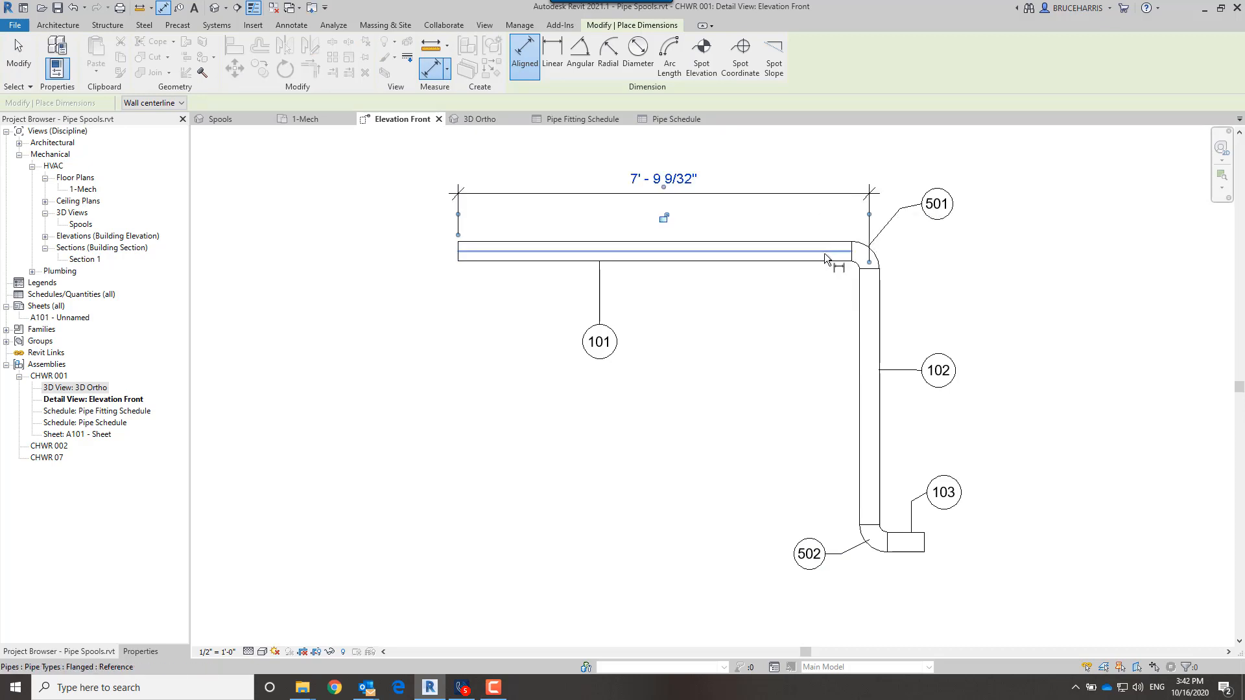
- Dimension the vertical distance between the upper and lower horizontal pipes' centerlines, placing it beyond tags 102 and 103
left_click(824, 253)
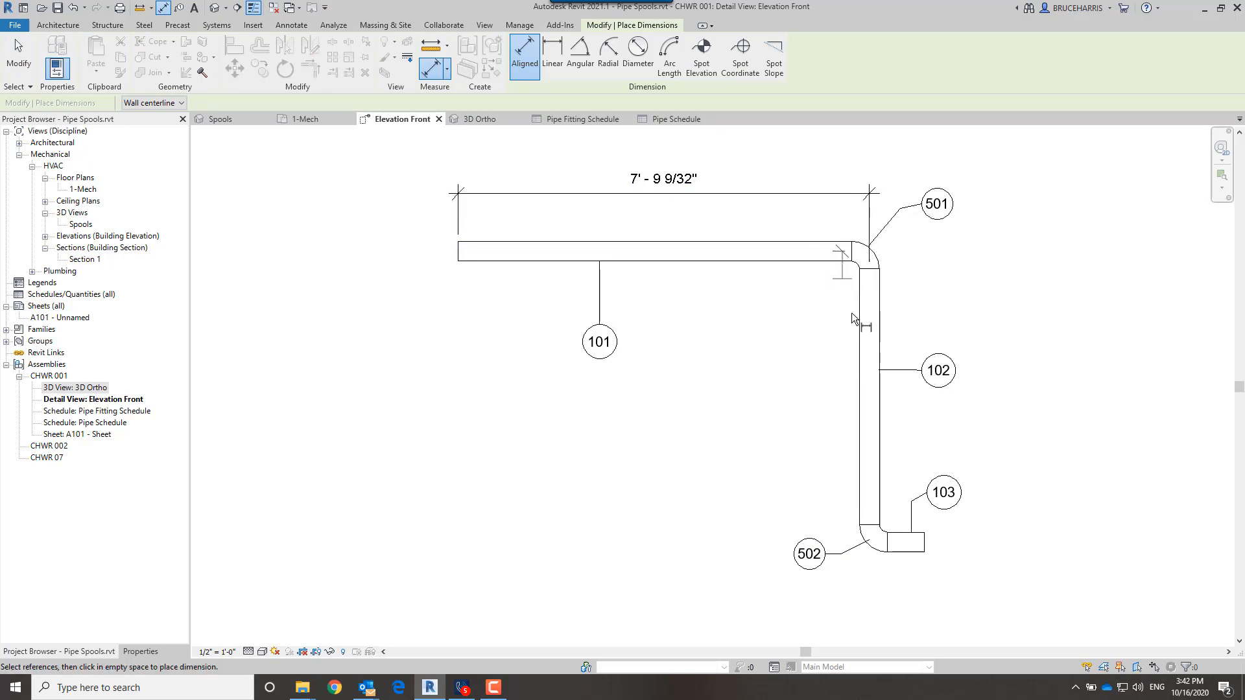
left_click(887, 535)
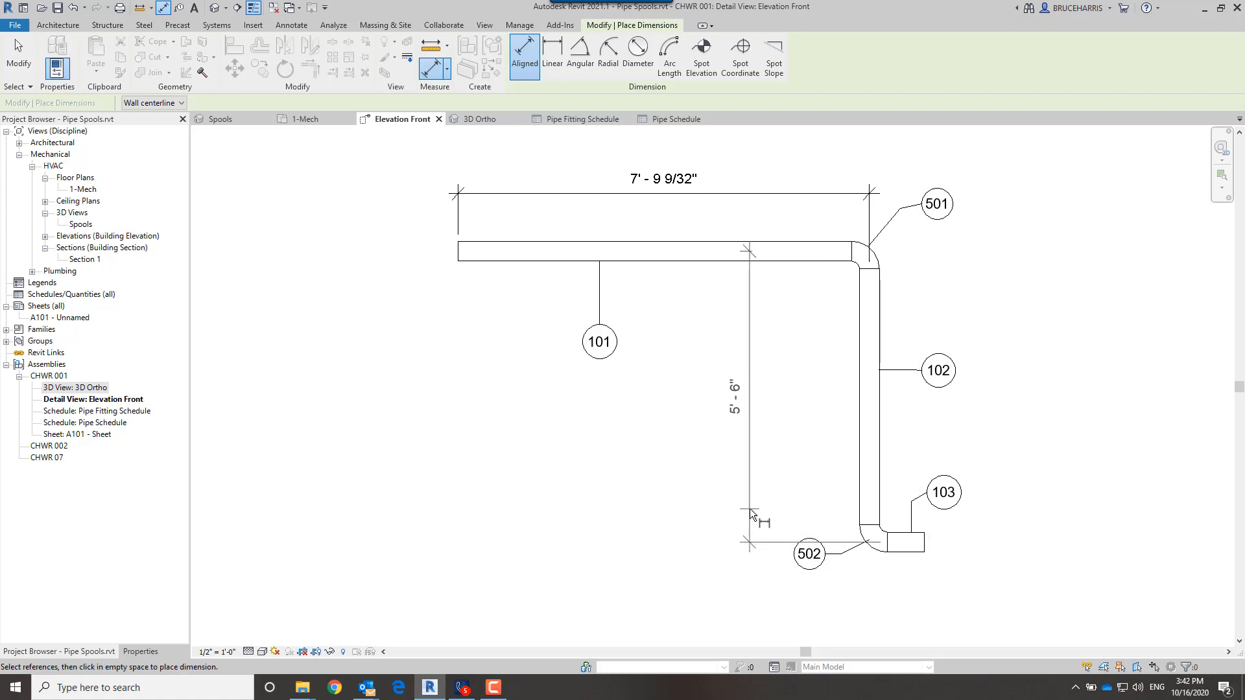
left_click(1082, 494)
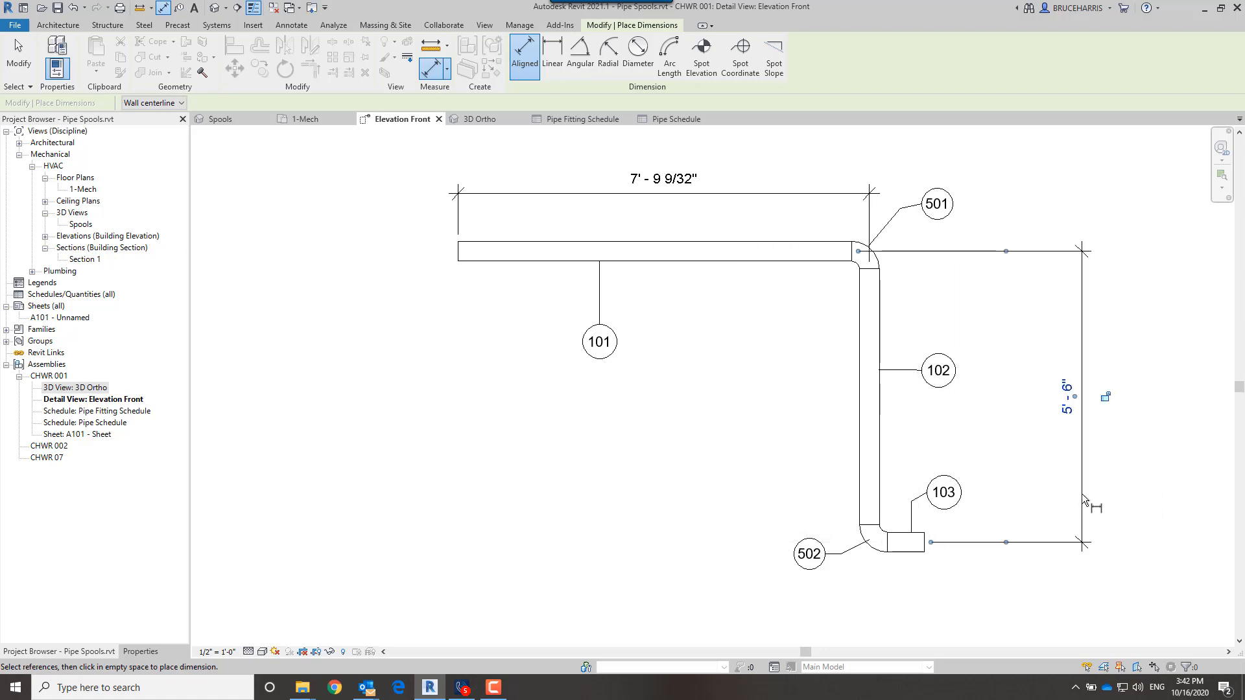
- Dimension the lower pipe run from the vertical pipe's centerline to its open end, placing it below the pipe, and finish dimensioning
left_click(873, 433)
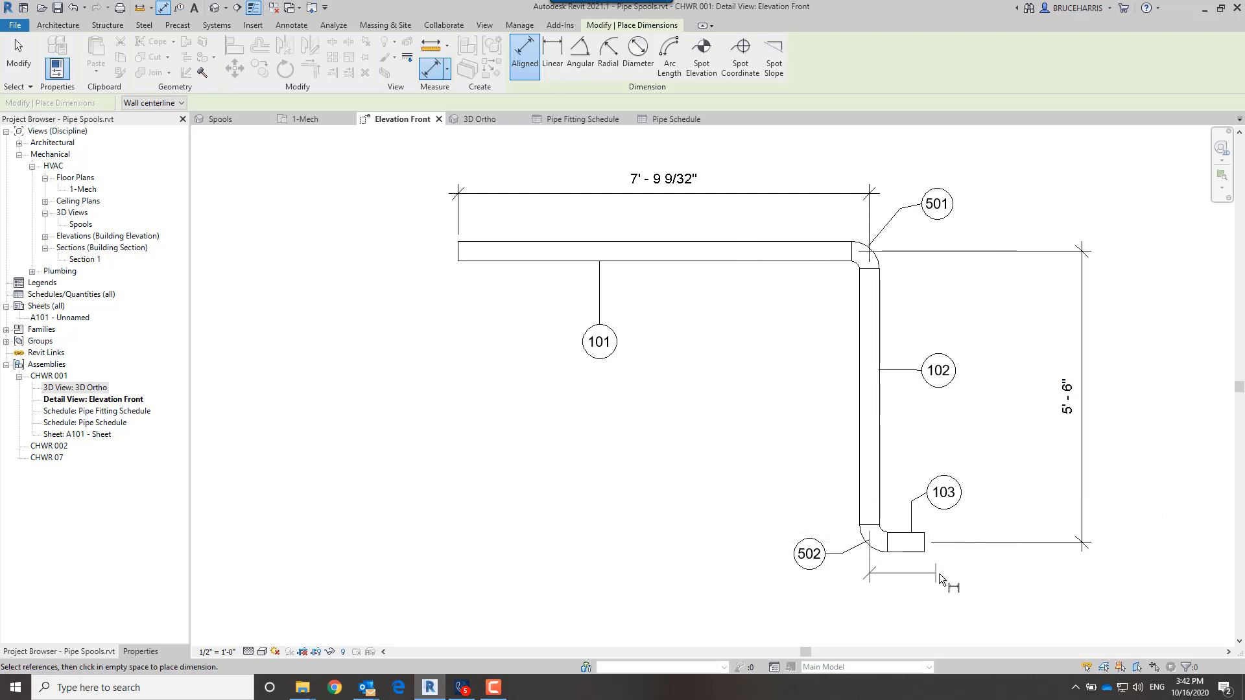
left_click(924, 552)
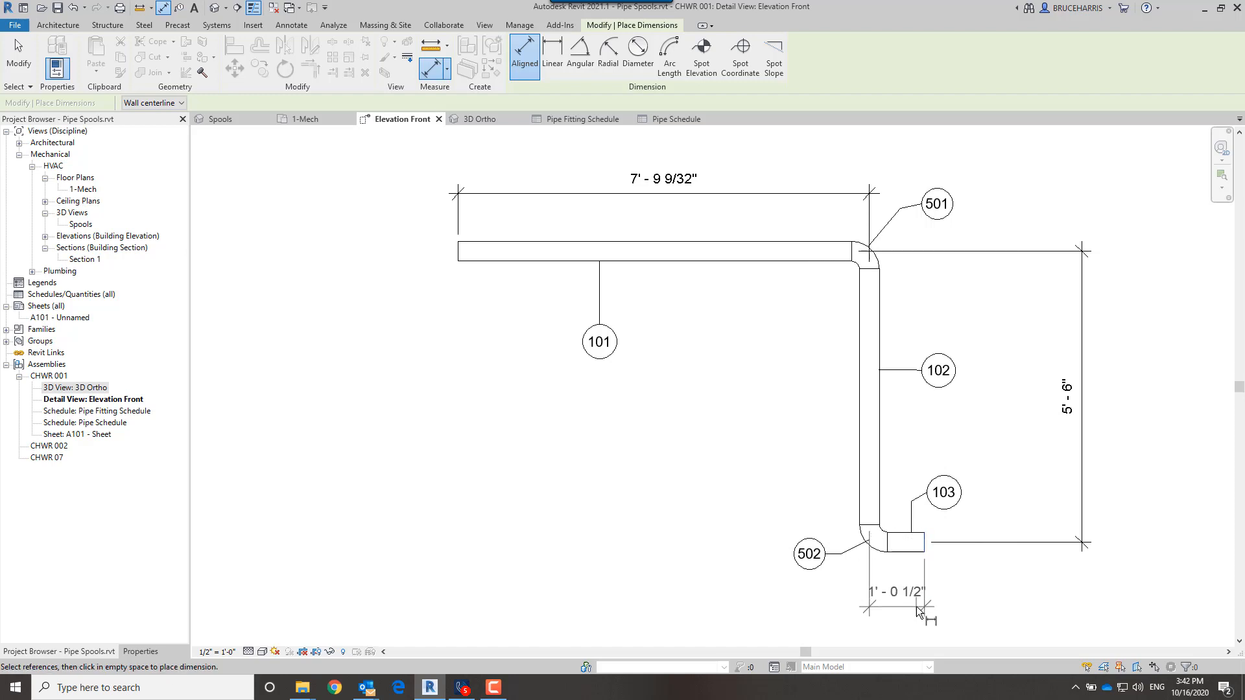
left_click(947, 602)
key("Escape")
key("Escape")
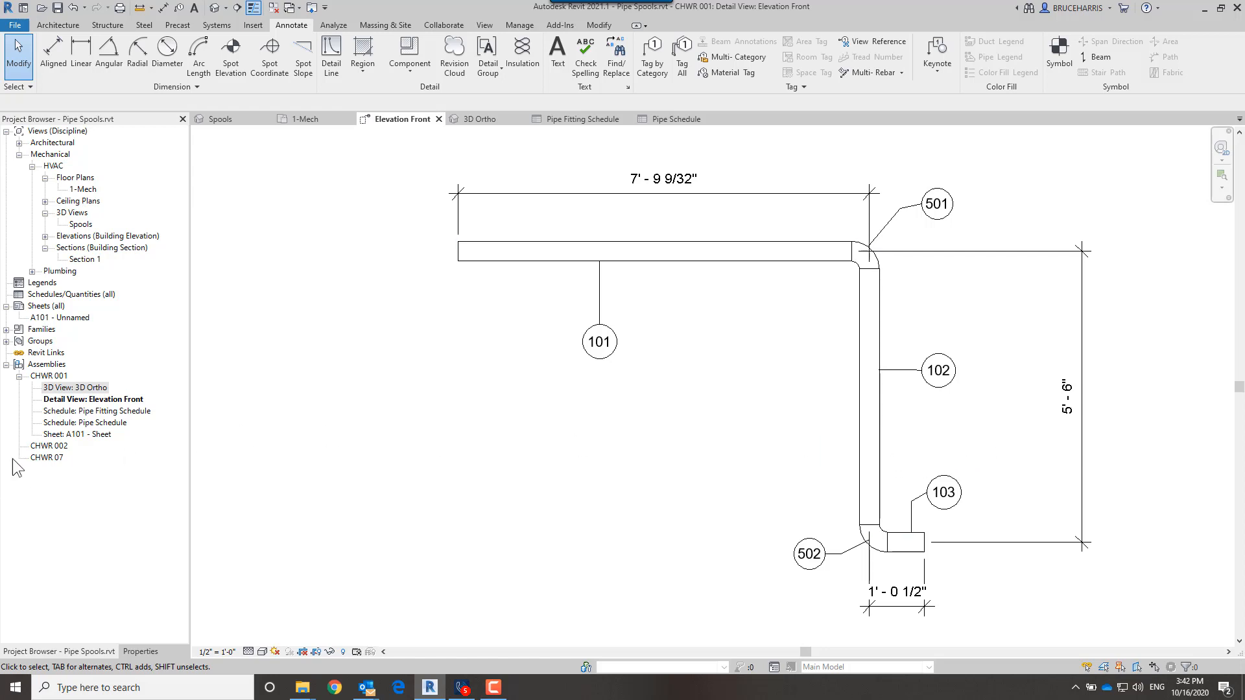
- Open the CHWR 001 assembly's A101 sheet and place the 3D Ortho and Elevation Front views side by side across its upper half
double_click(76, 435)
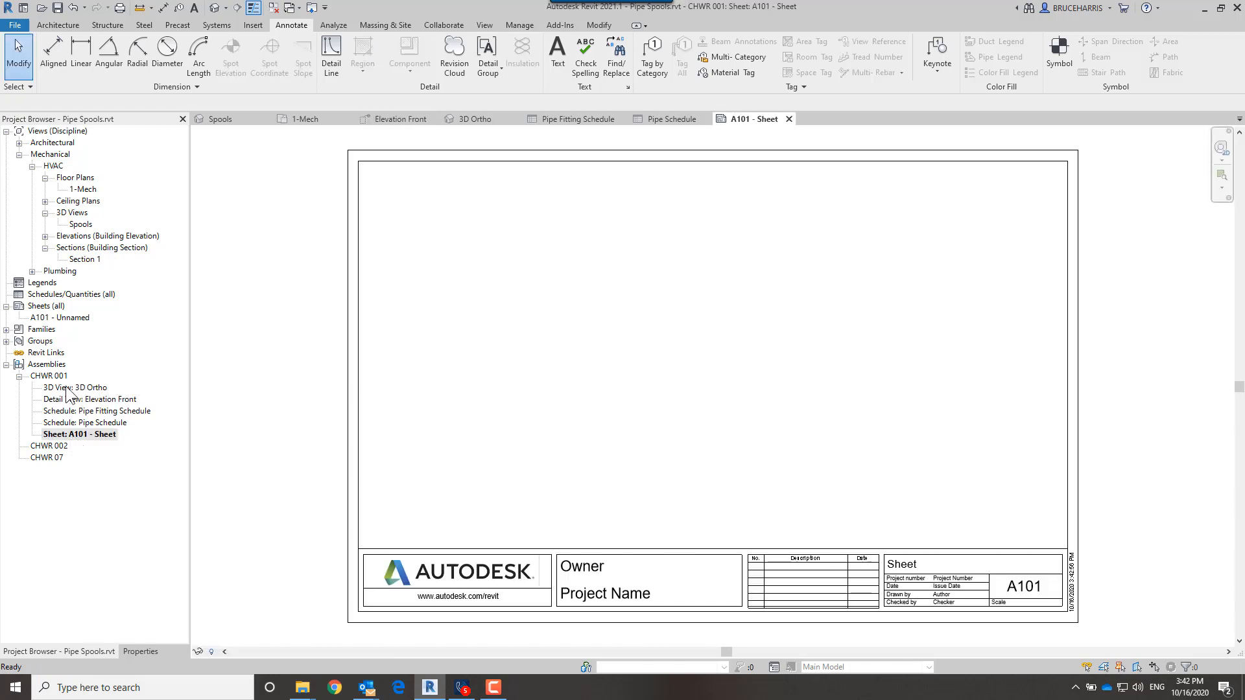
left_click_drag(70, 387, 473, 256)
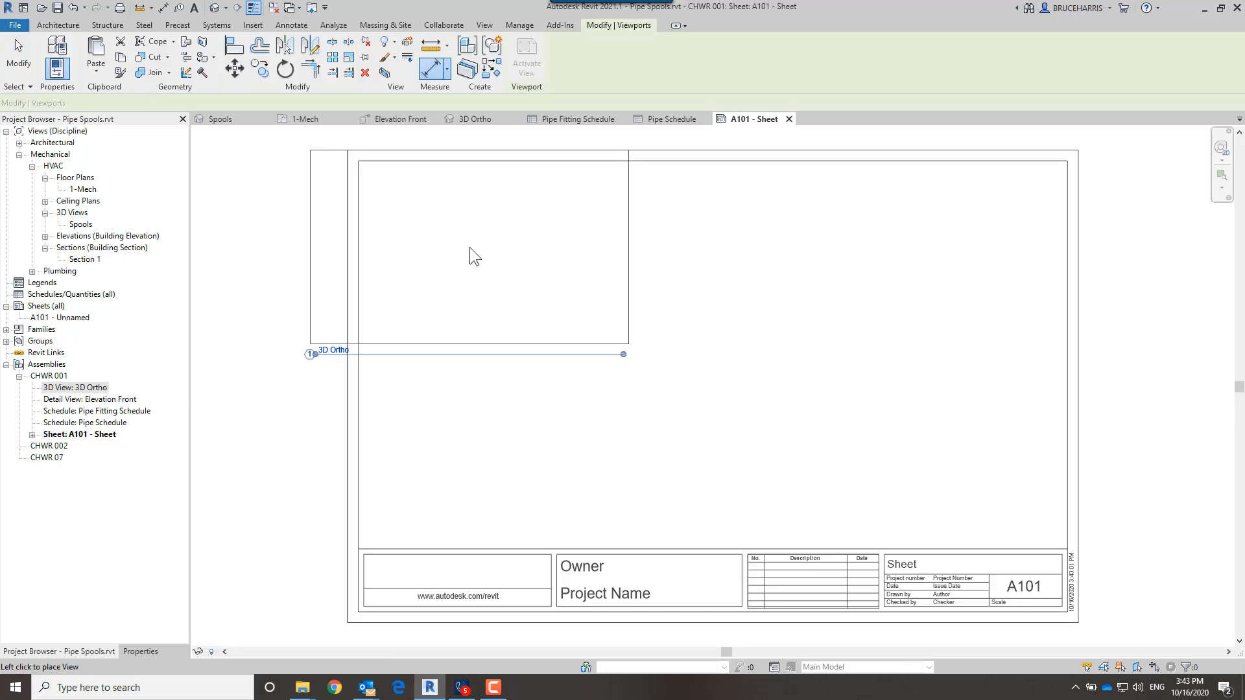
left_click(525, 263)
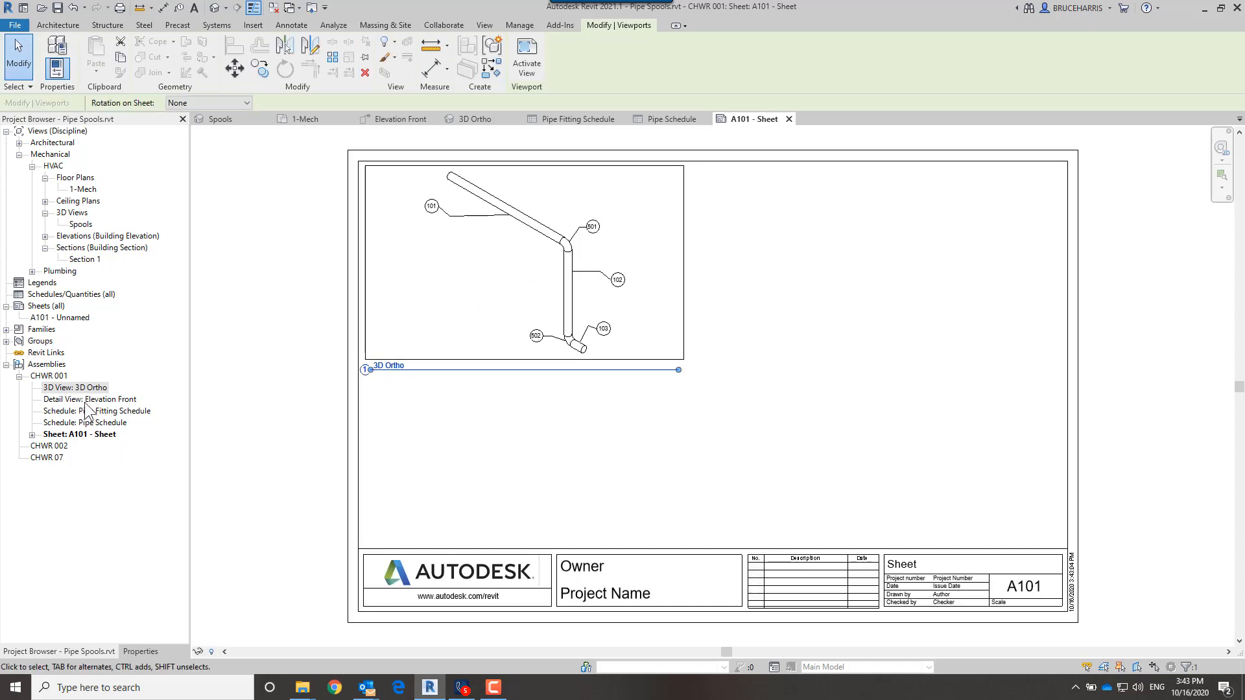
mouse_move(85, 403)
left_mouse_down()
mouse_move(219, 409)
mouse_move(798, 346)
mouse_move(874, 282)
mouse_move(867, 273)
left_mouse_up()
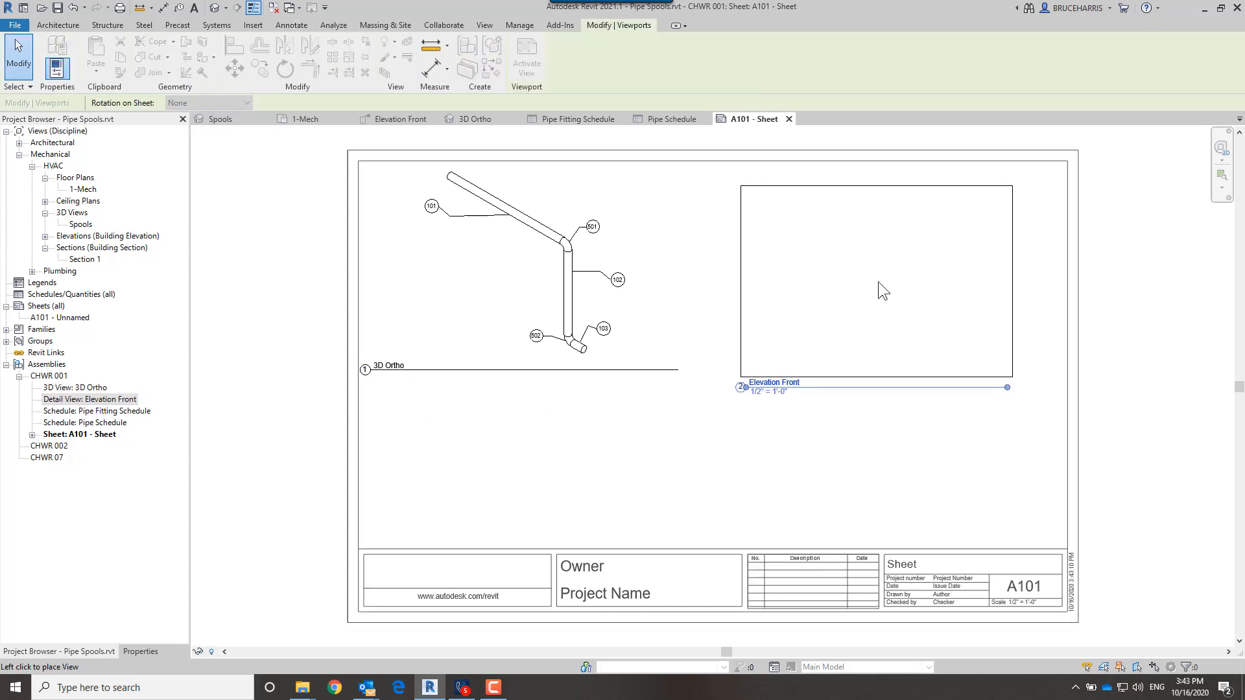
left_click(881, 267)
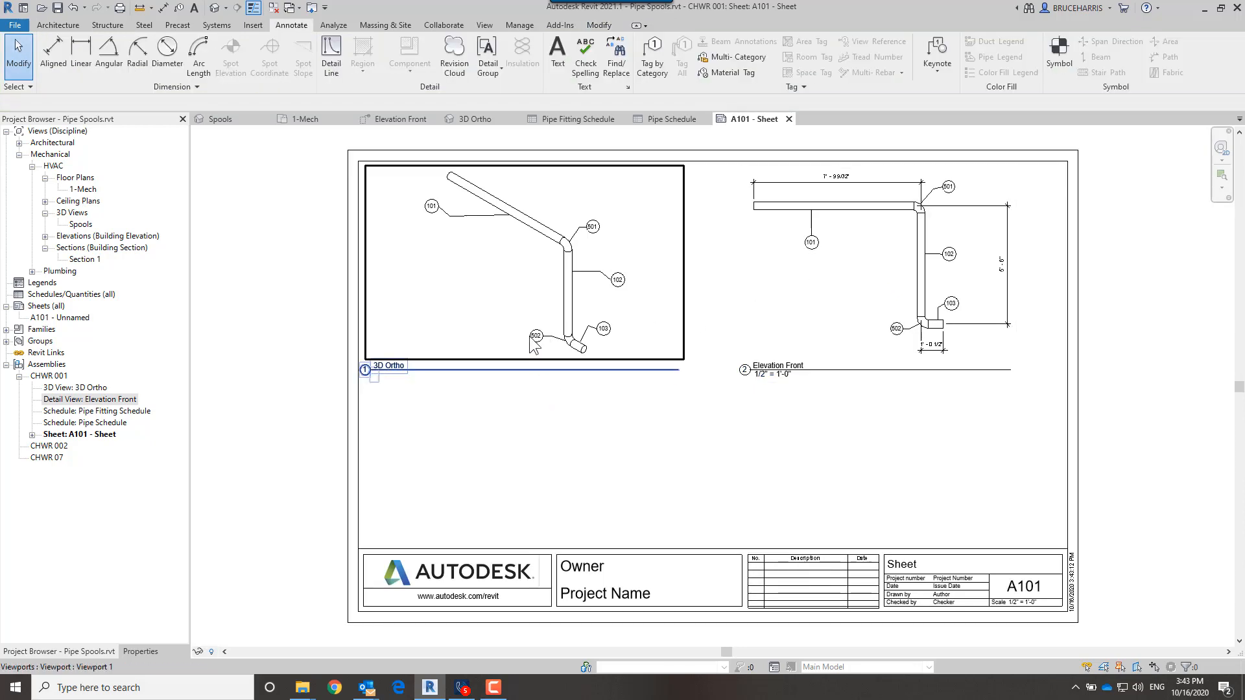
- Change the 3D Ortho and Elevation Front viewports on the sheet to the No Title type
left_click(564, 329)
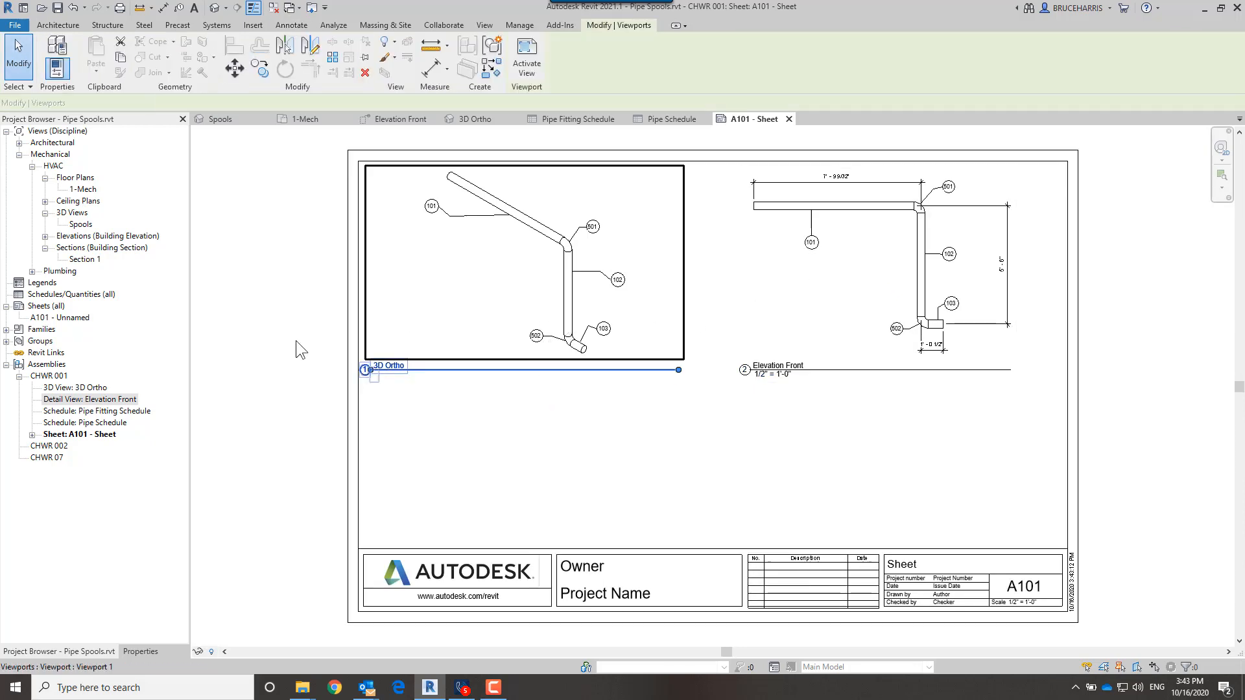
left_click(134, 651)
left_click(98, 157)
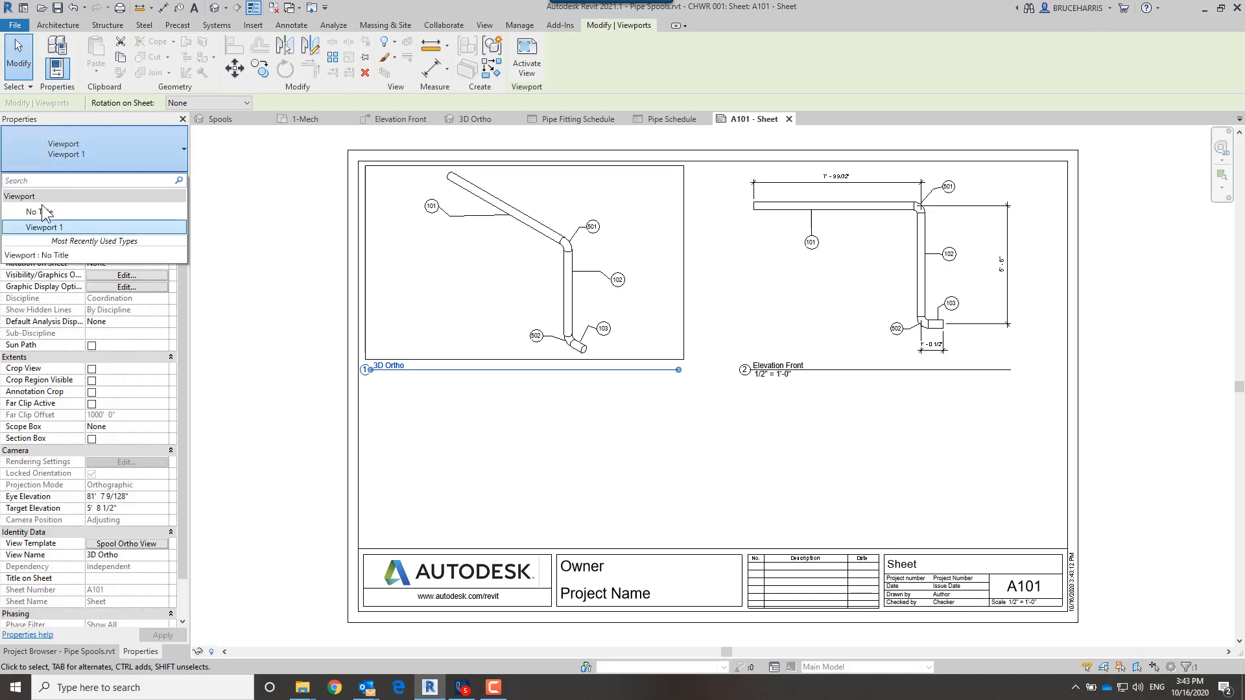
left_click(45, 219)
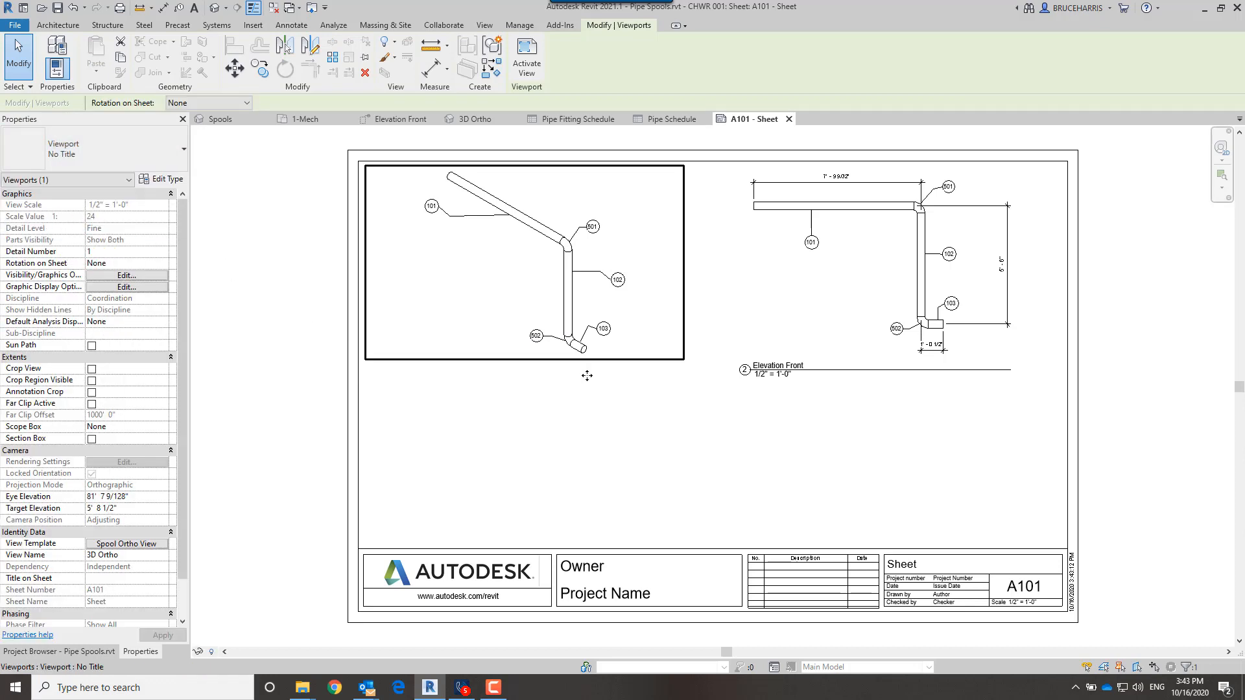
left_click(878, 247)
left_click(134, 158)
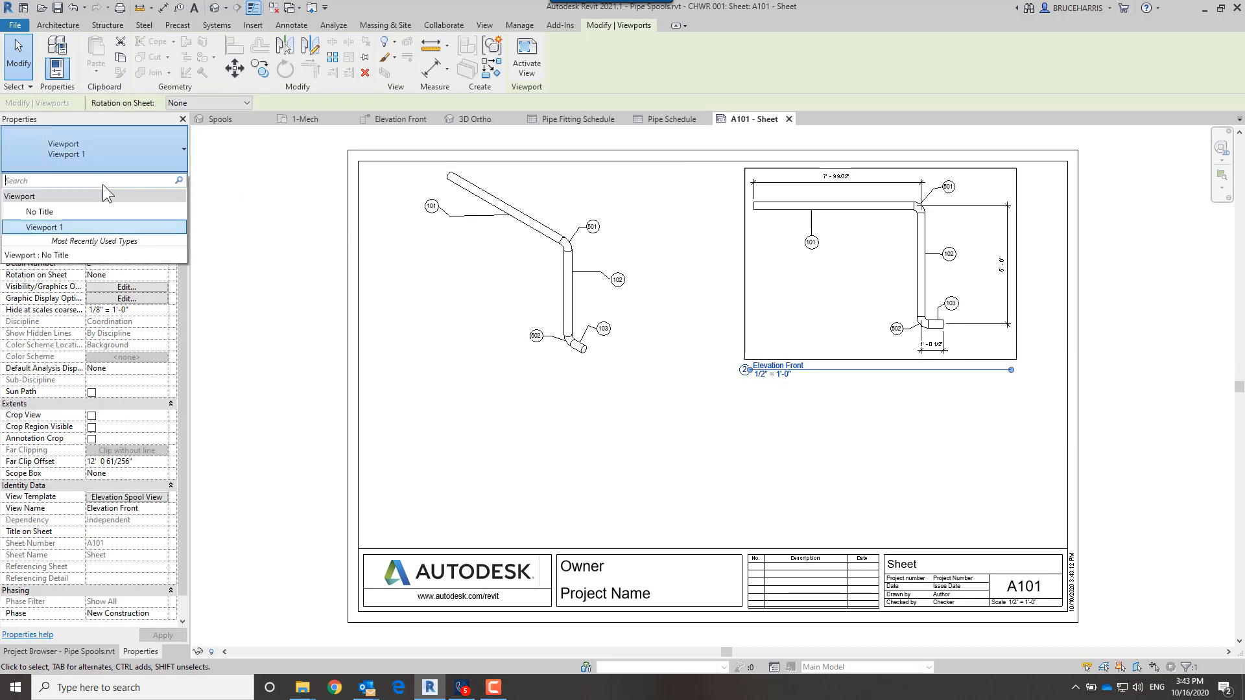
left_click(49, 212)
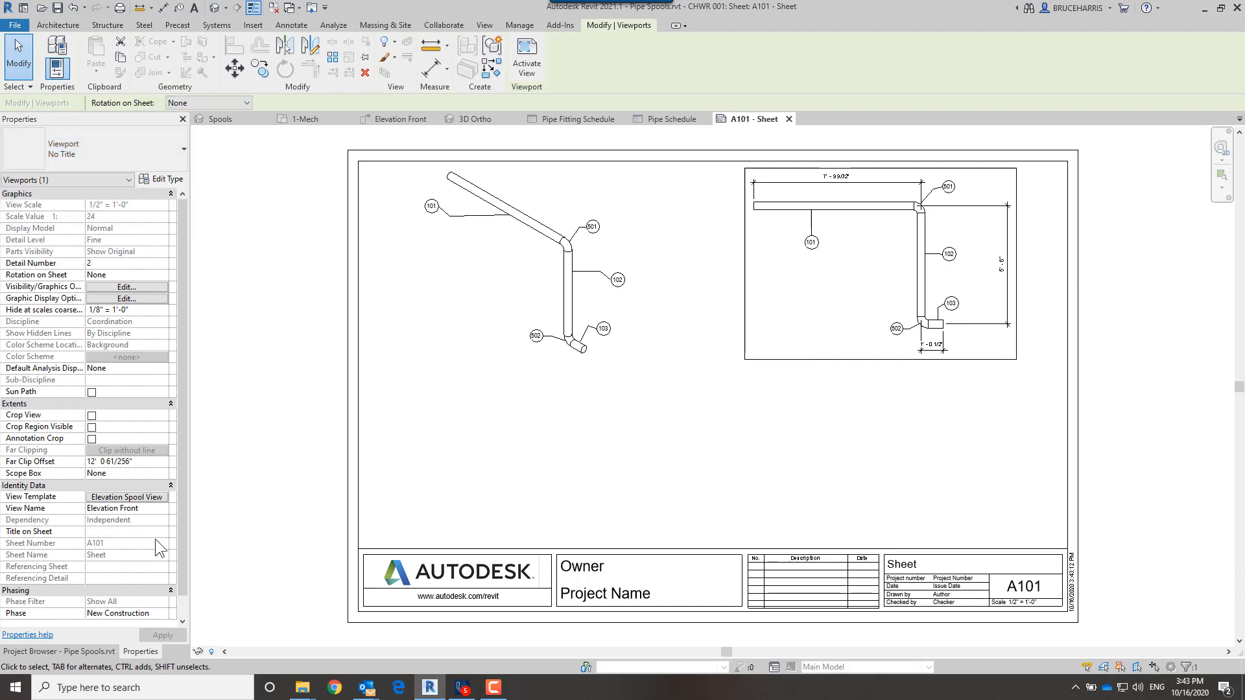
- Place the CHWR 001 Pipe Schedule on the sheet below the 3D Ortho view
left_click(88, 651)
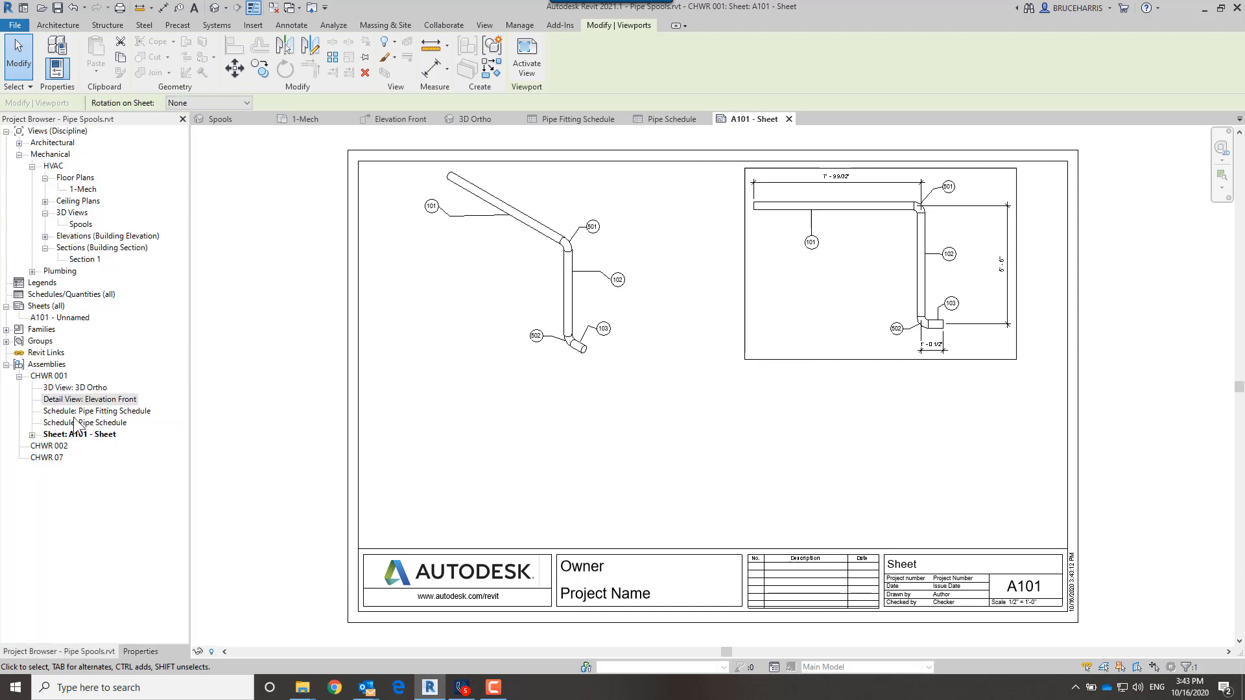
mouse_move(88, 422)
left_mouse_down()
mouse_move(498, 425)
mouse_move(493, 415)
left_mouse_up()
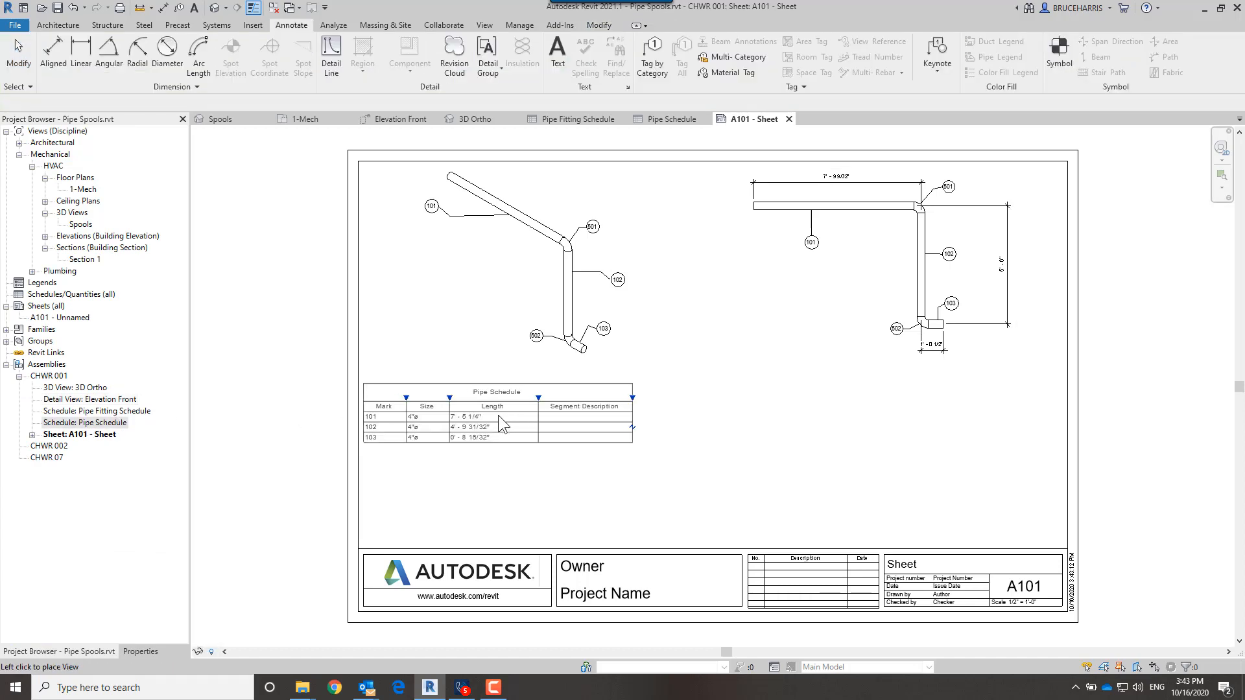
left_click(499, 415)
key("Escape")
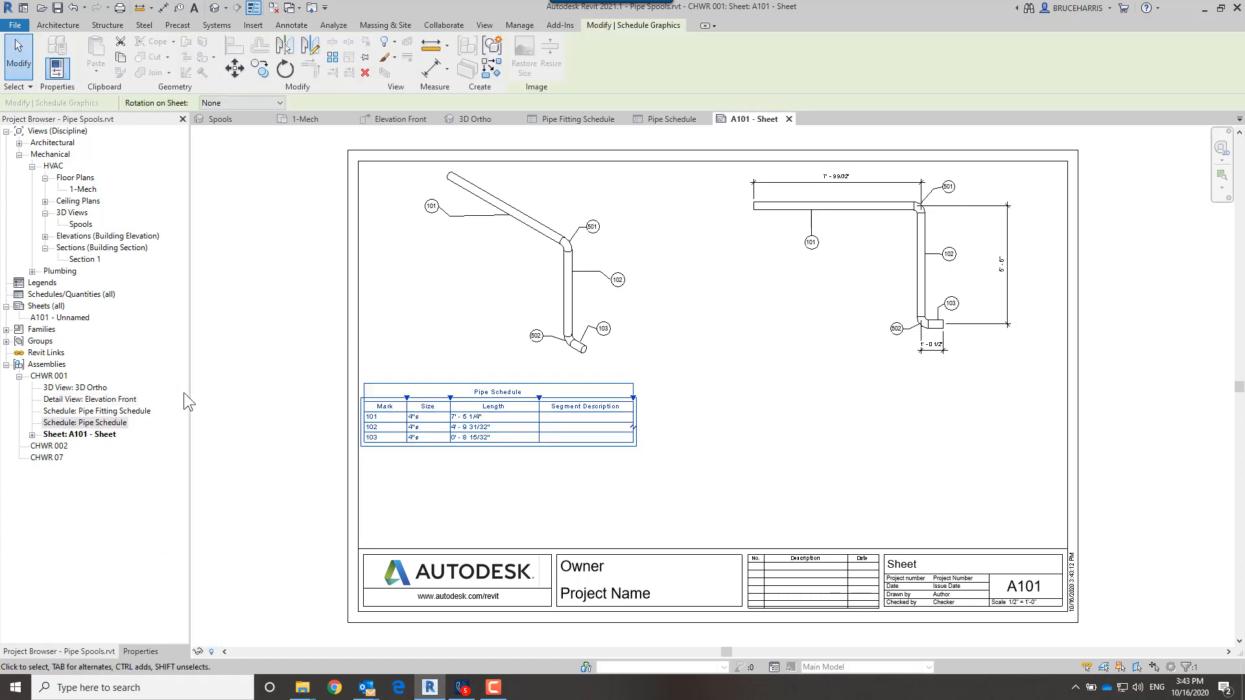
- Place the Pipe Fitting Schedule directly below the Pipe Schedule on the sheet, aligning their left edges
left_click(98, 411)
left_click_drag(97, 411, 460, 477)
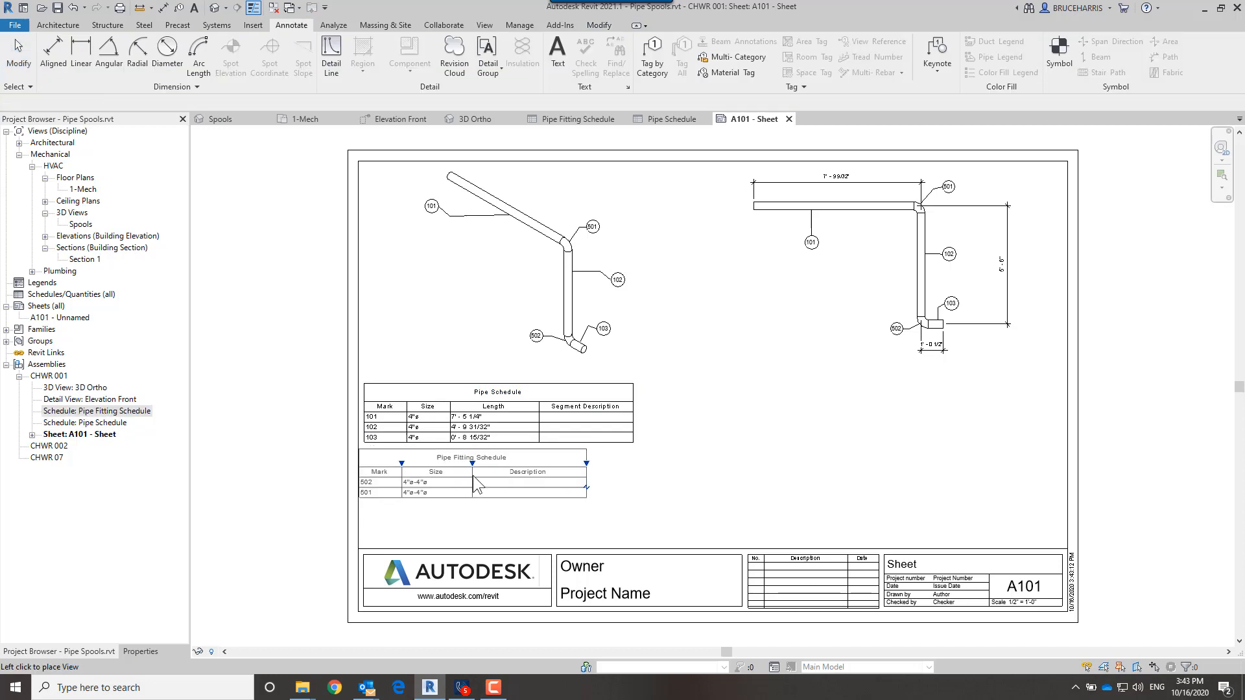
left_click(479, 477)
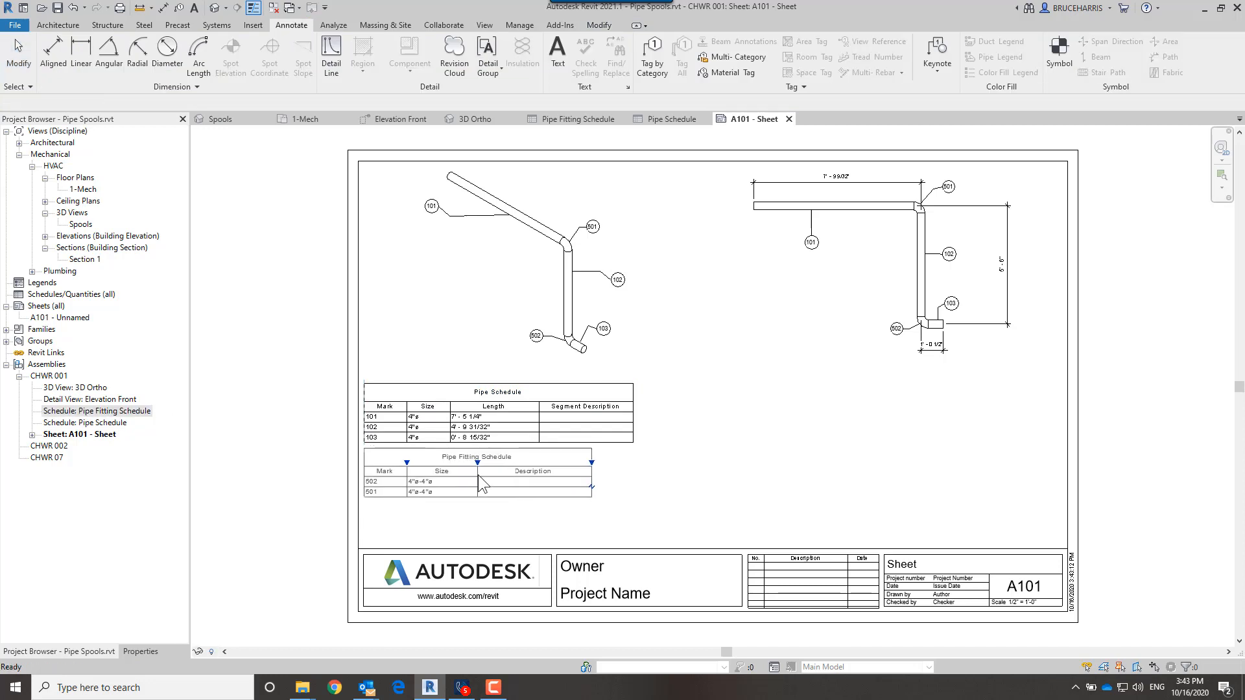
left_click(655, 497)
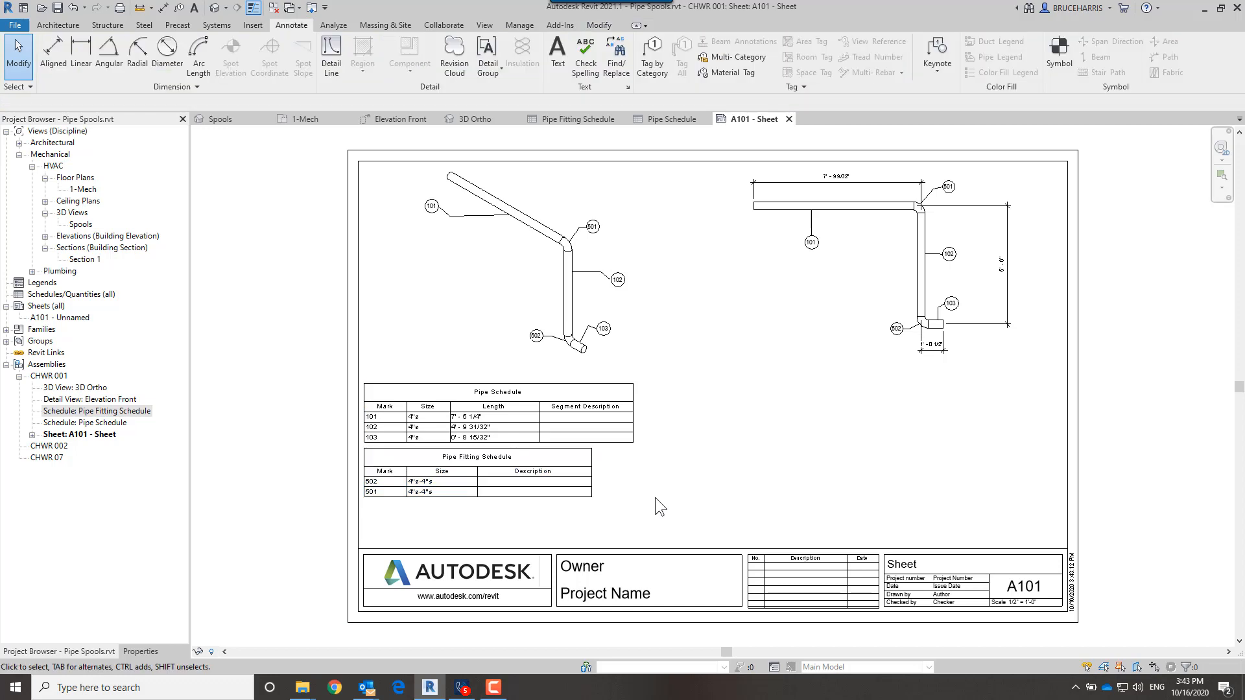